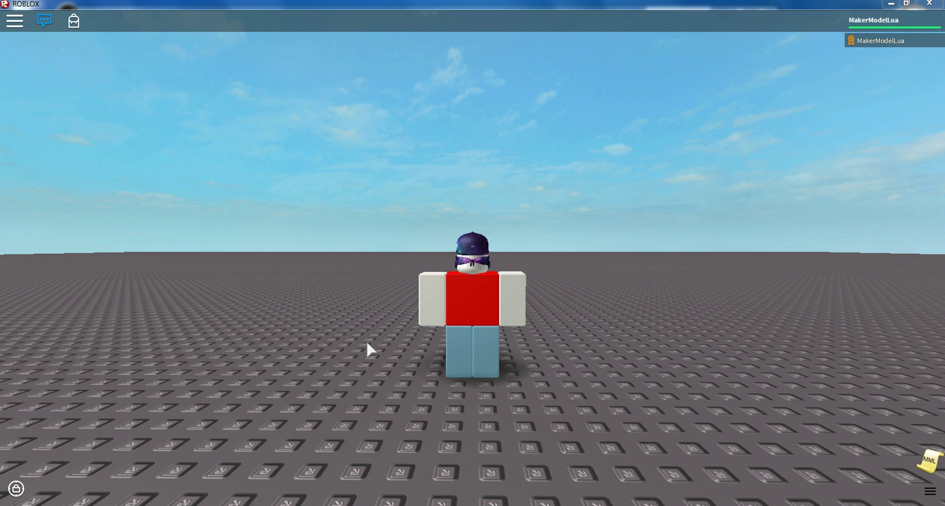
scroll(385, 347, down, 3)
scroll(384, 347, down, 2)
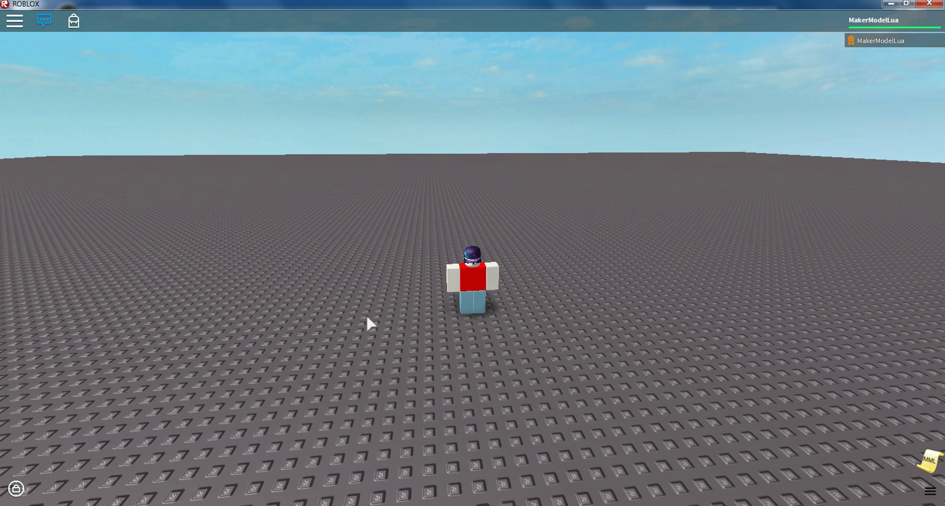
scroll(430, 205, up, 3)
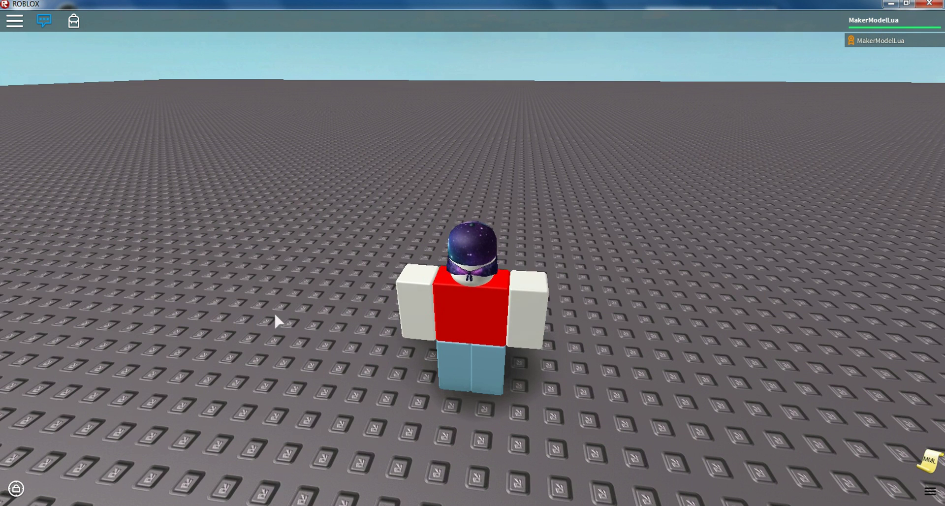
key(Page_Up)
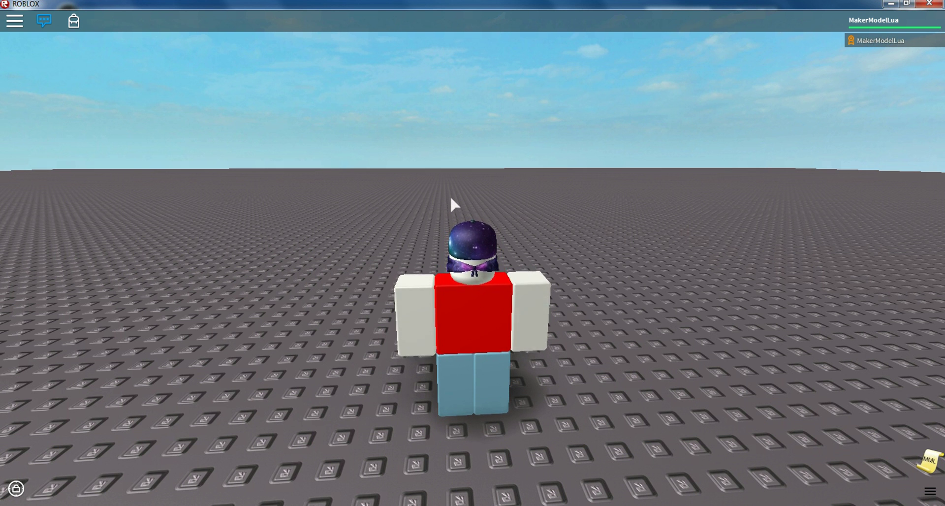
scroll(450, 196, up, 3)
scroll(450, 196, down, 5)
scroll(450, 196, up, 4)
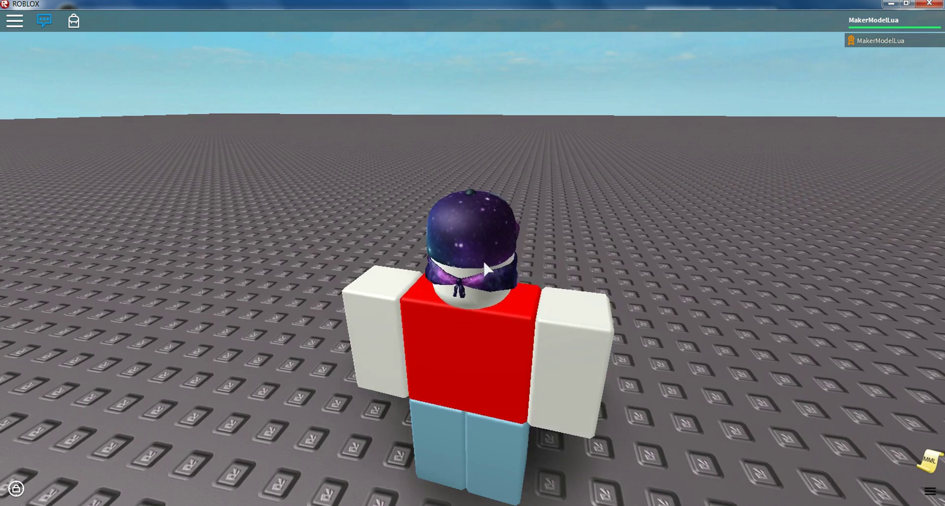
scroll(485, 268, down, 2)
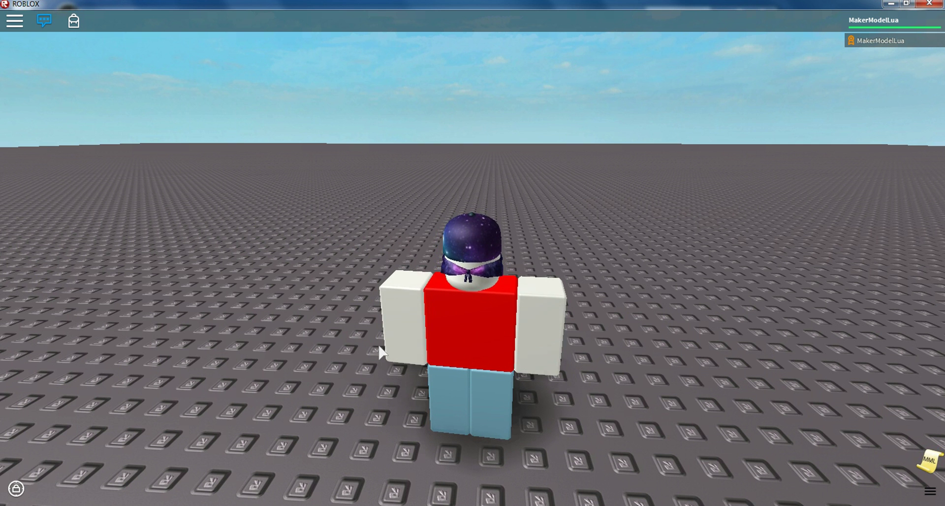
drag(364, 346, 369, 346)
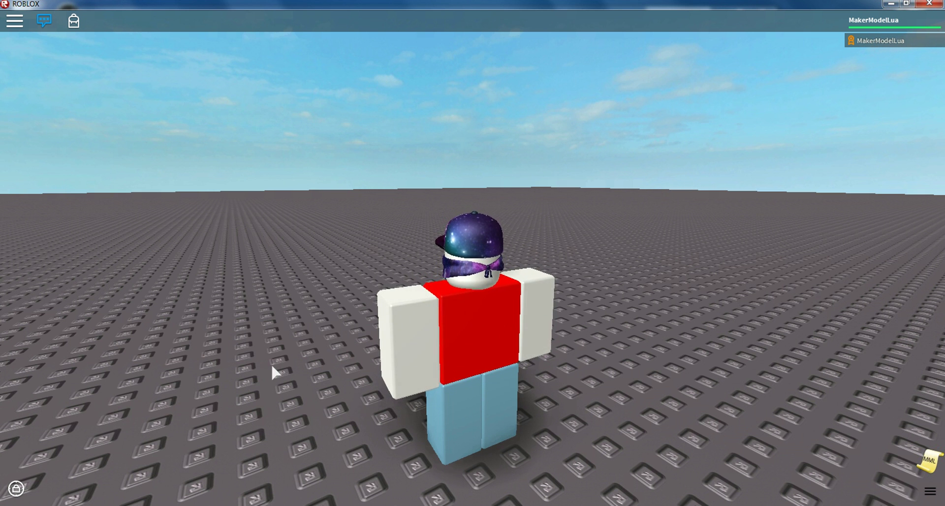
key(Right)
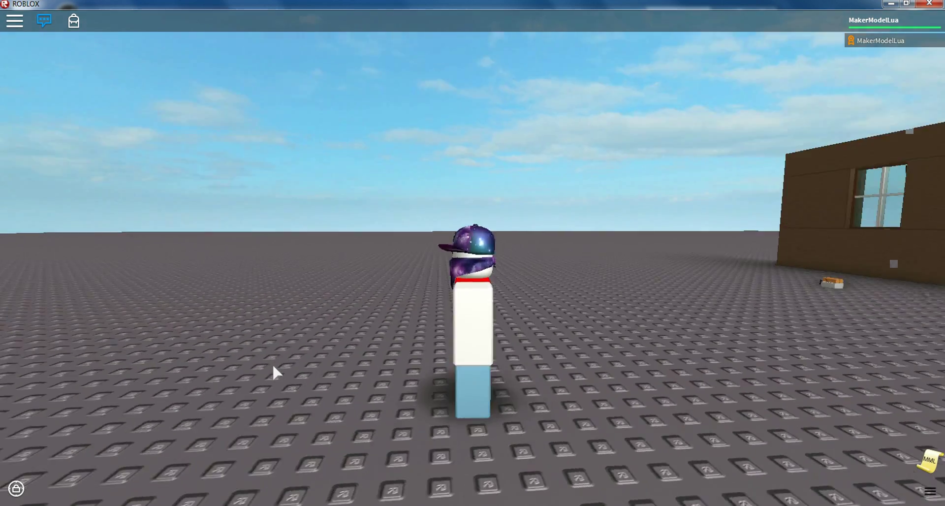
key(Right)
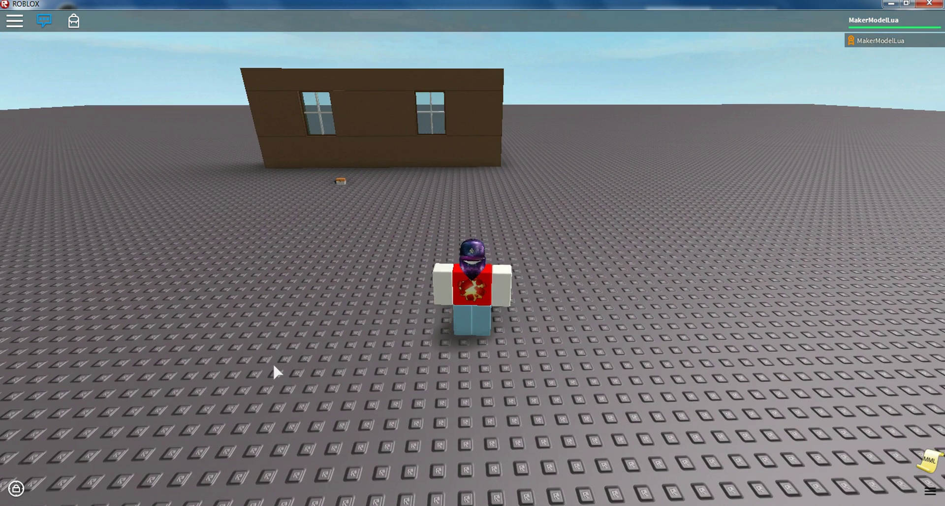
- Run the ;test admin command in the chat, move its result window aside and minimize it
key(slash)
text(;test)
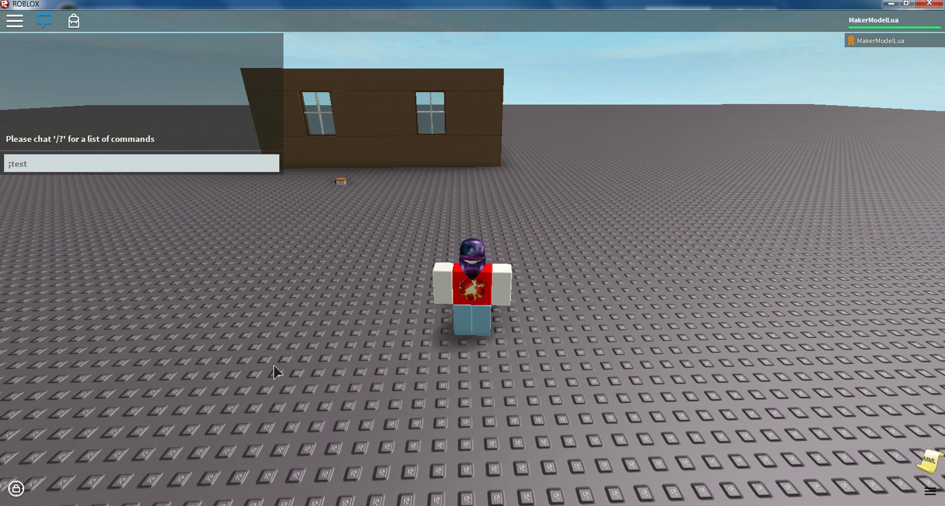
key(Return)
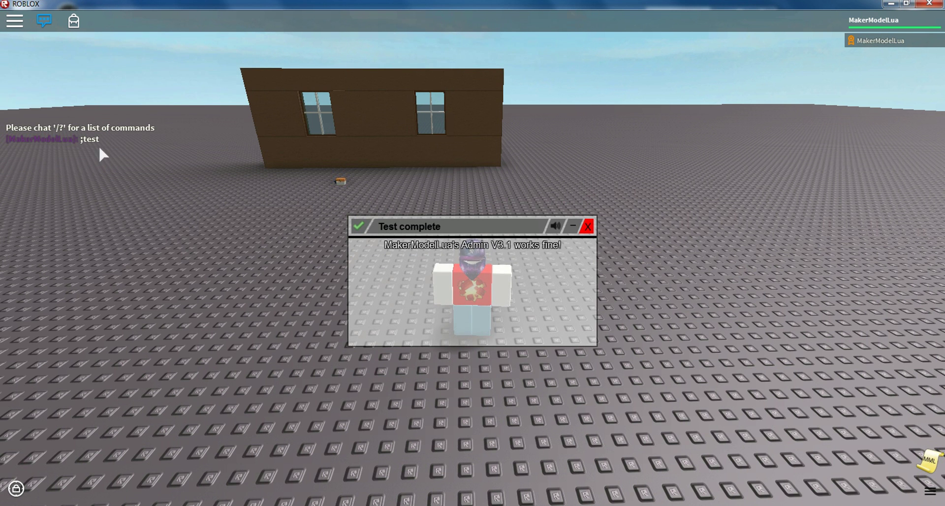
key(Left)
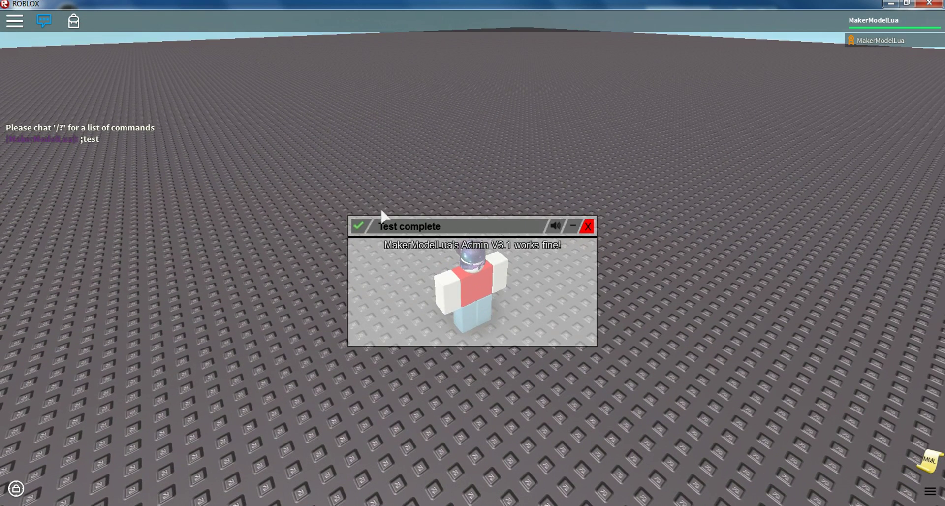
drag(386, 232, 321, 238)
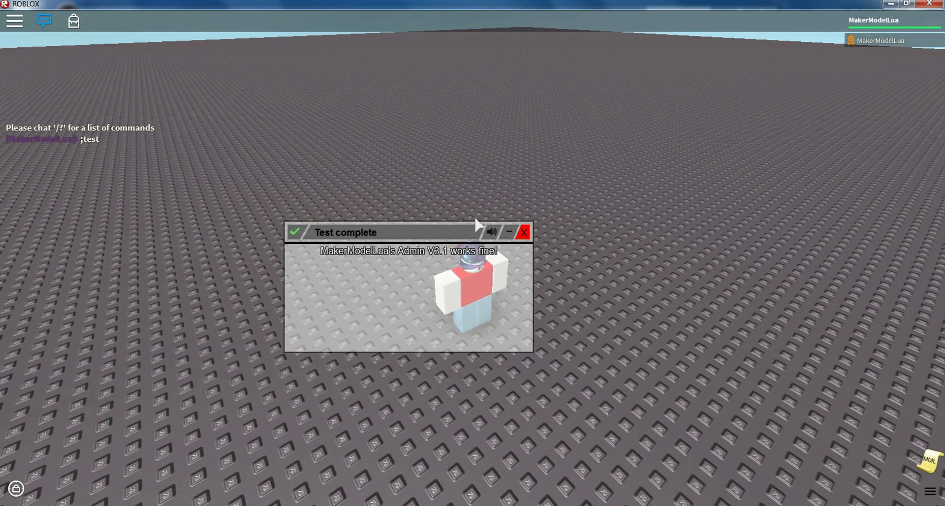
click(520, 234)
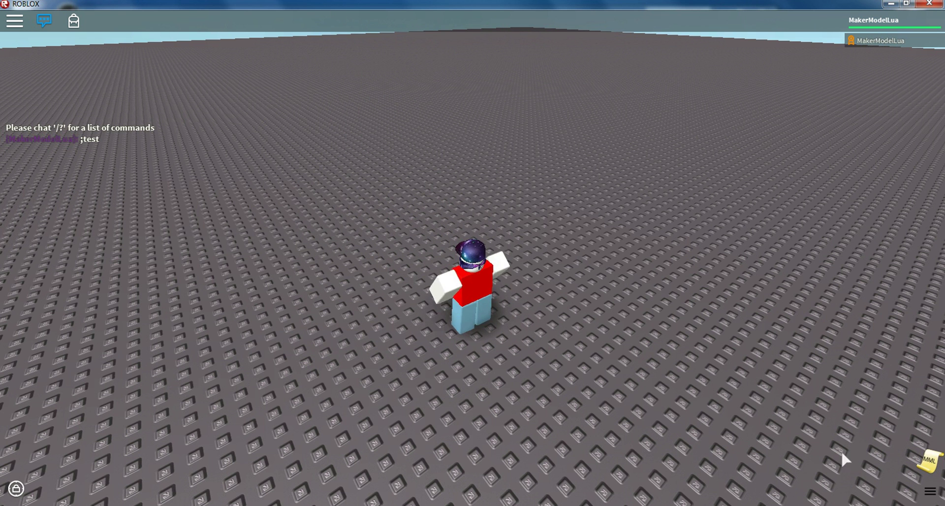
- Restore the Test complete window from the notification bar, close it and collapse the bar
click(931, 493)
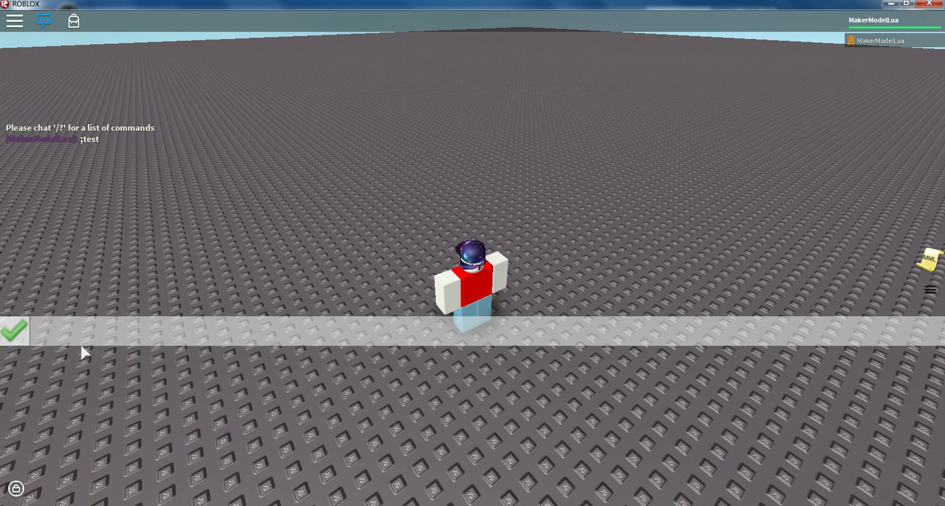
click(14, 331)
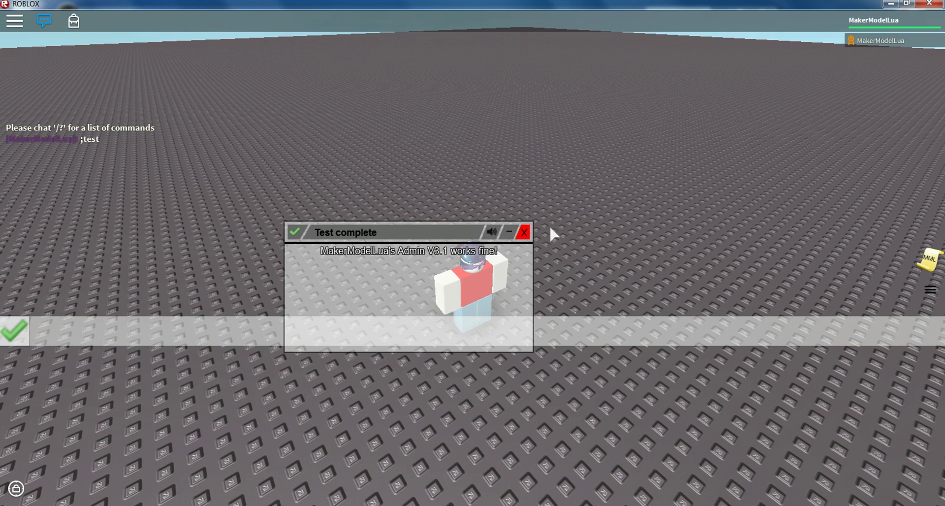
click(526, 234)
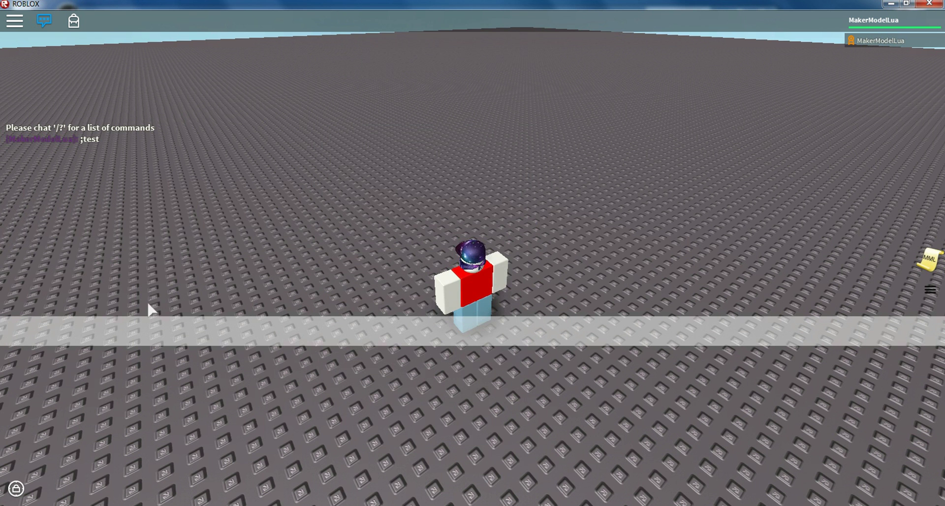
click(929, 291)
scroll(511, 228, up, 5)
scroll(511, 227, down, 5)
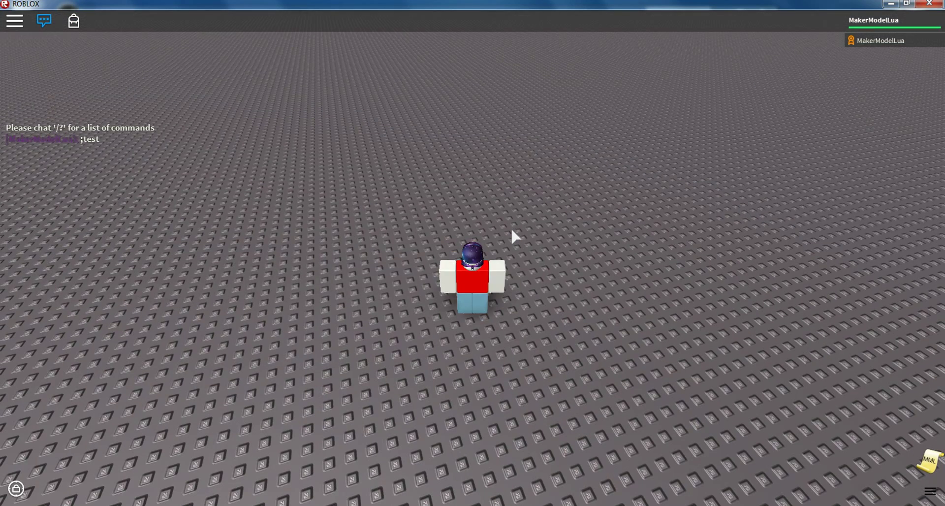
- Display the list of admin commands by running ;cmds in the chat
key(slash)
text(;)
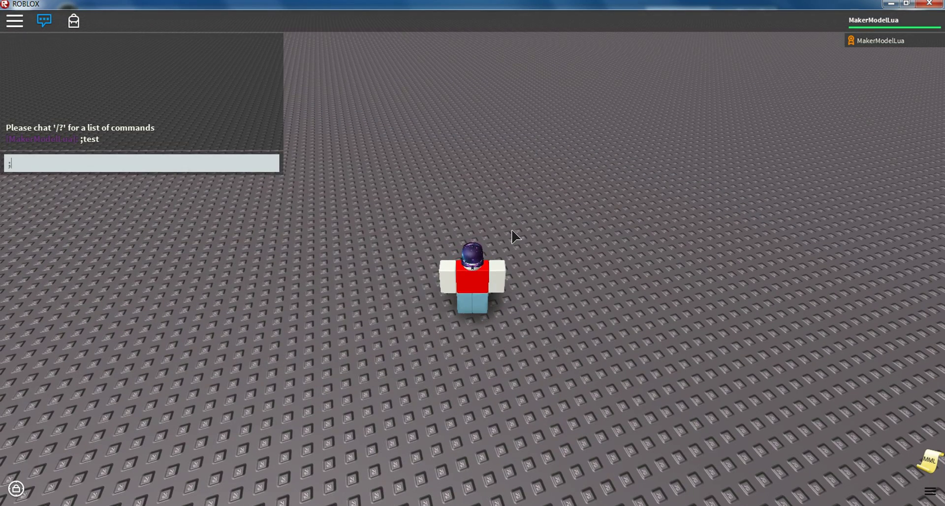
text(cmds)
key(Return)
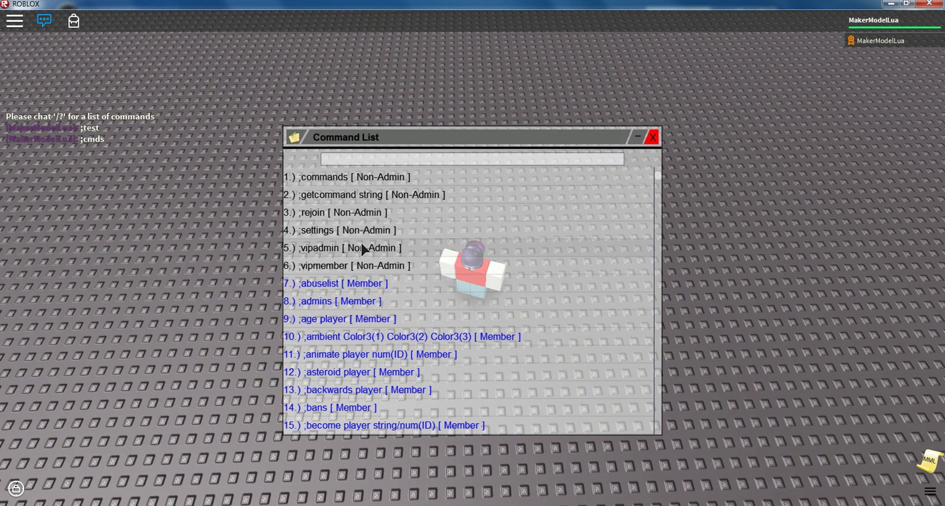
- Browse the start of the Command List, view the details of the getcommand entry and close them
scroll(340, 259, down, 2)
scroll(350, 261, up, 2)
scroll(350, 258, down, 3)
scroll(350, 258, up, 3)
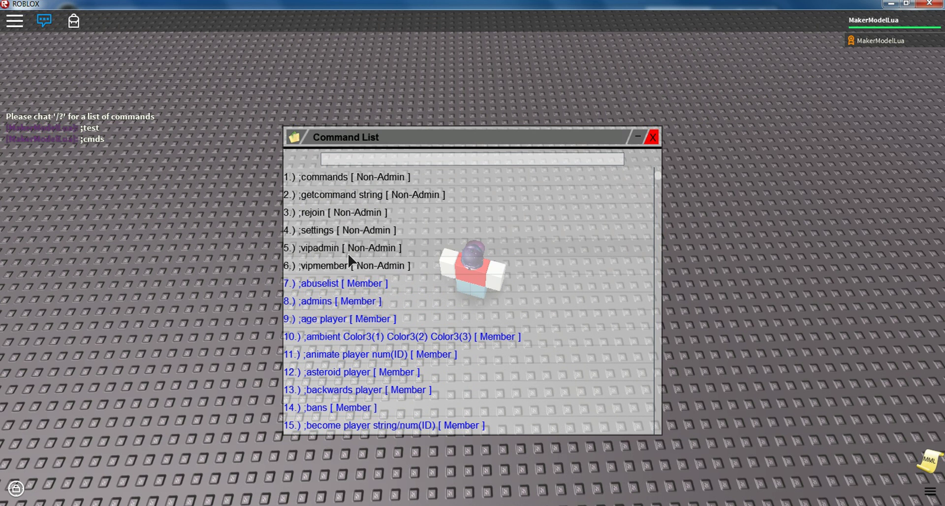
click(335, 196)
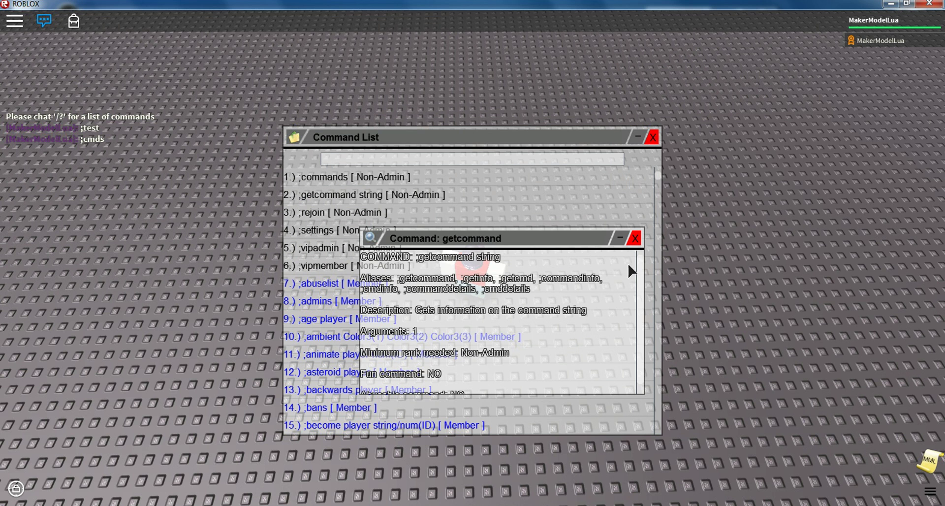
click(637, 239)
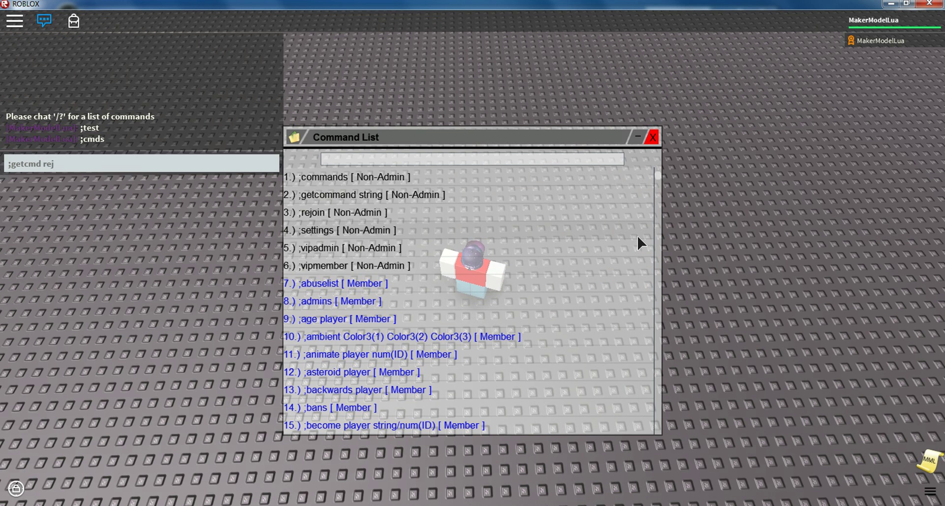
- Run ;getcmd rejoin in the chat and place the rejoin details window directly beside the Command List
key(Return)
drag(540, 246, 801, 211)
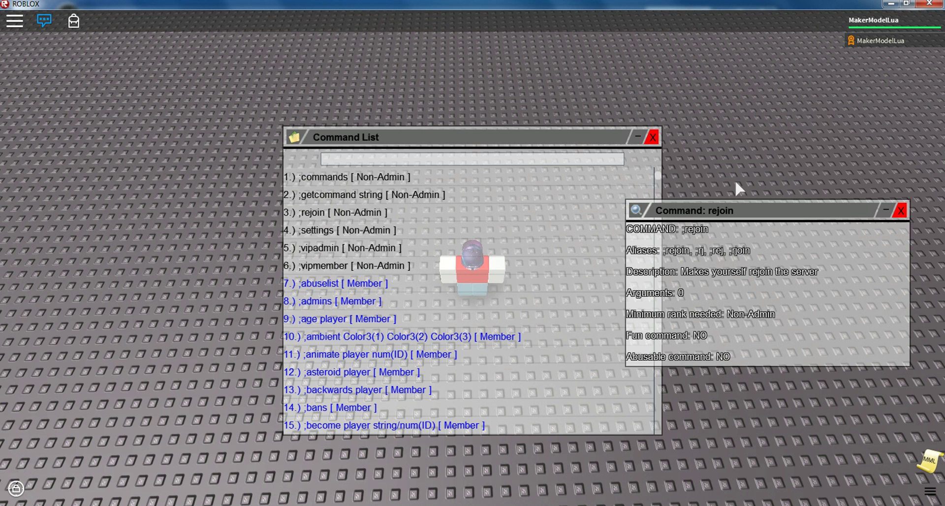
drag(685, 212, 726, 136)
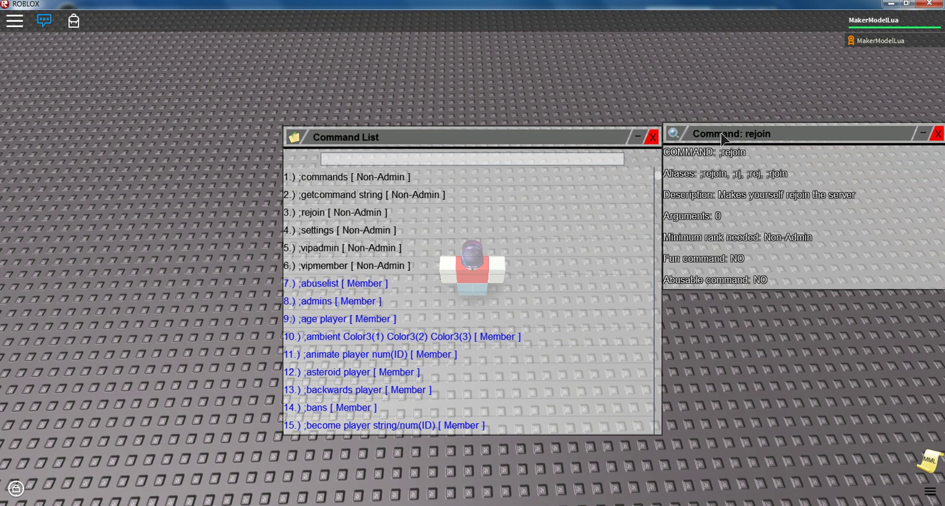
drag(722, 138, 721, 139)
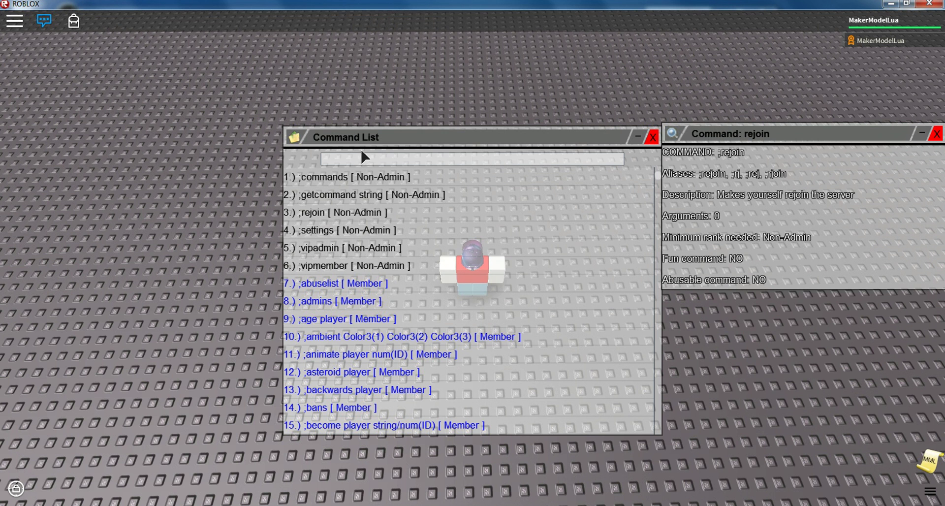
- Filter the Command List by "vomi", view the vomit command's details beside the list and close them
click(384, 159)
text(vomi)
click(339, 182)
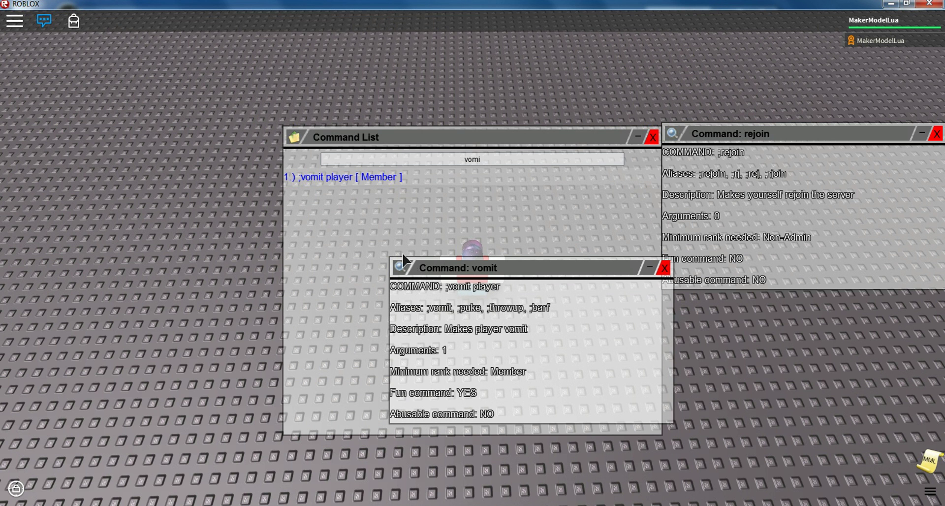
drag(444, 268, 59, 186)
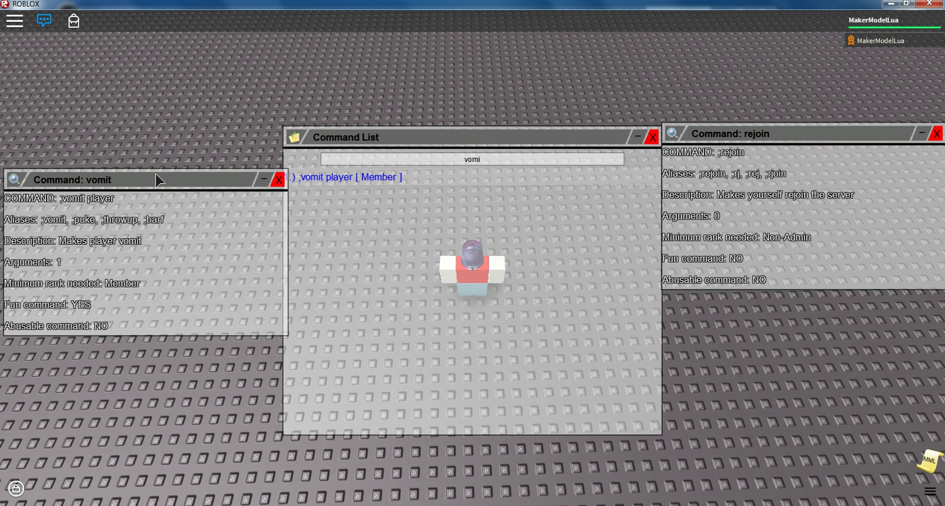
drag(159, 177, 174, 150)
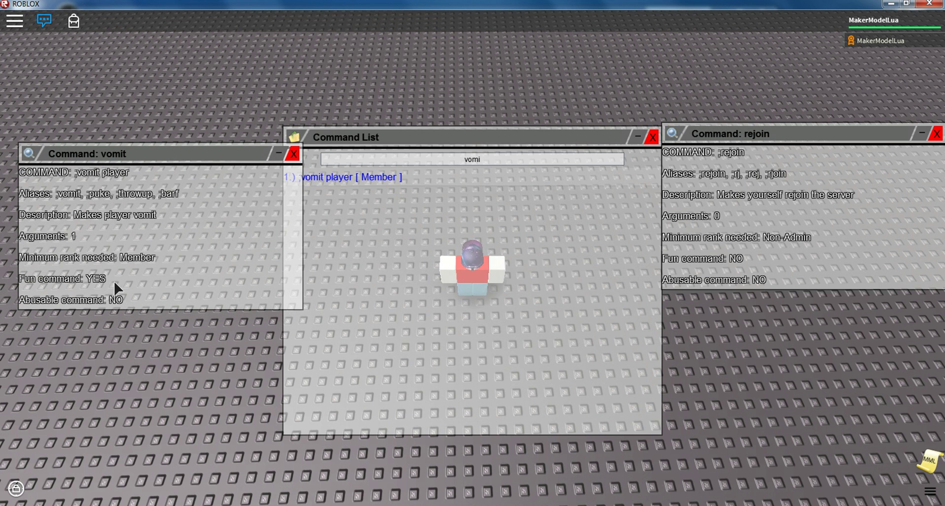
click(293, 154)
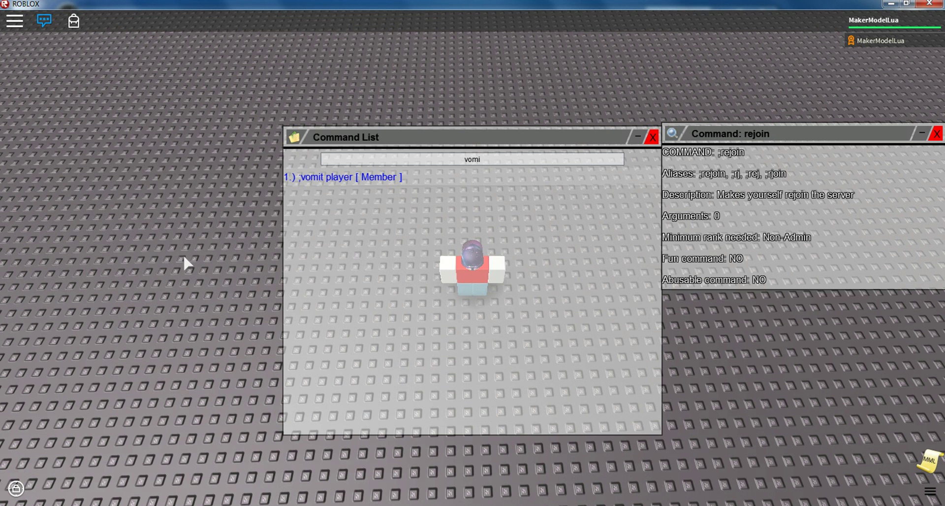
- Run ;settings in the chat and examine the options listed in the Settings window
key(slash)
text(;settings)
key(Return)
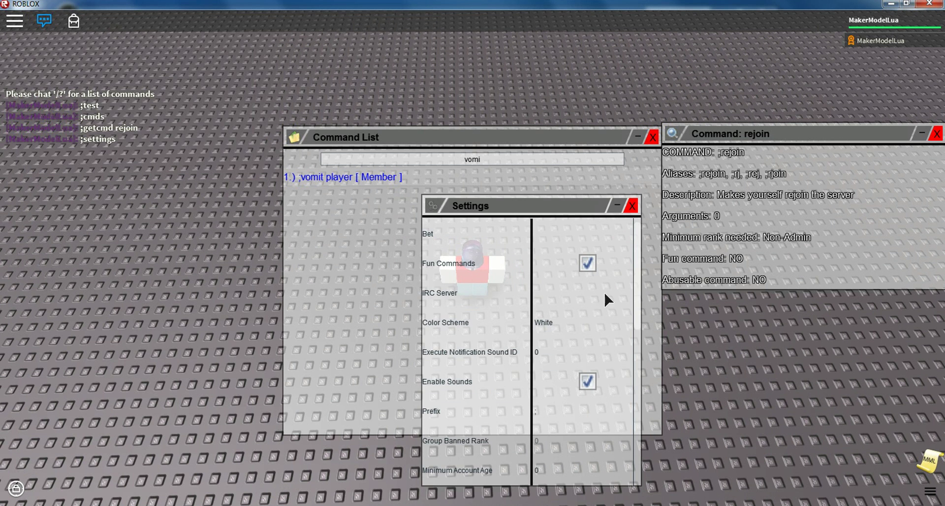
scroll(591, 301, down, 5)
scroll(574, 337, up, 4)
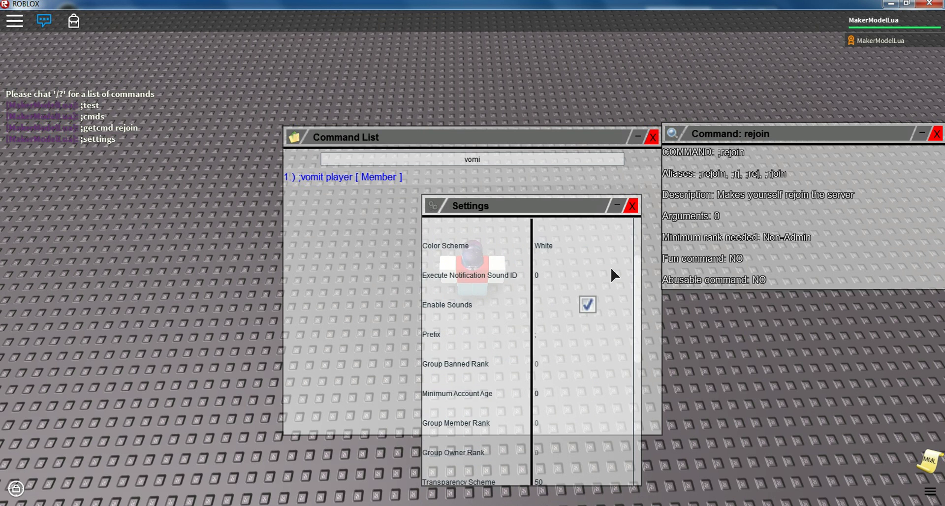
scroll(613, 272, up, 3)
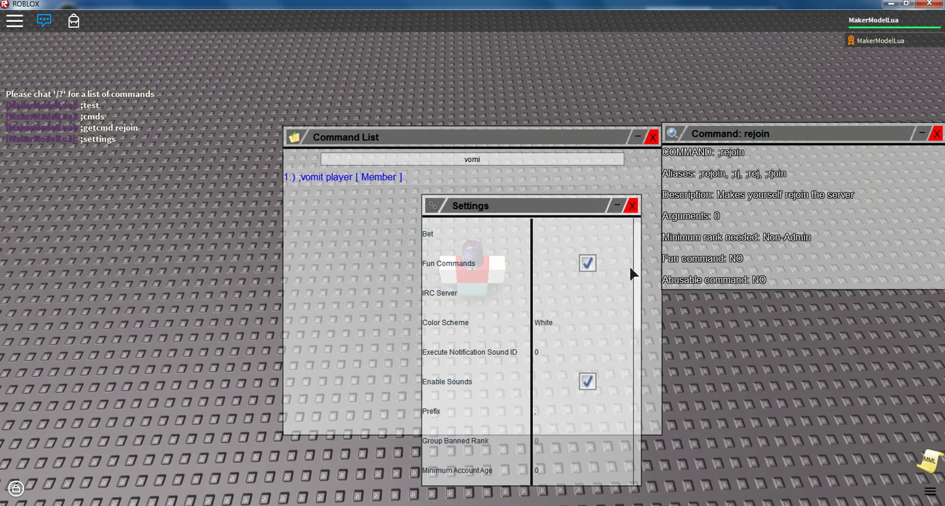
scroll(564, 298, down, 1)
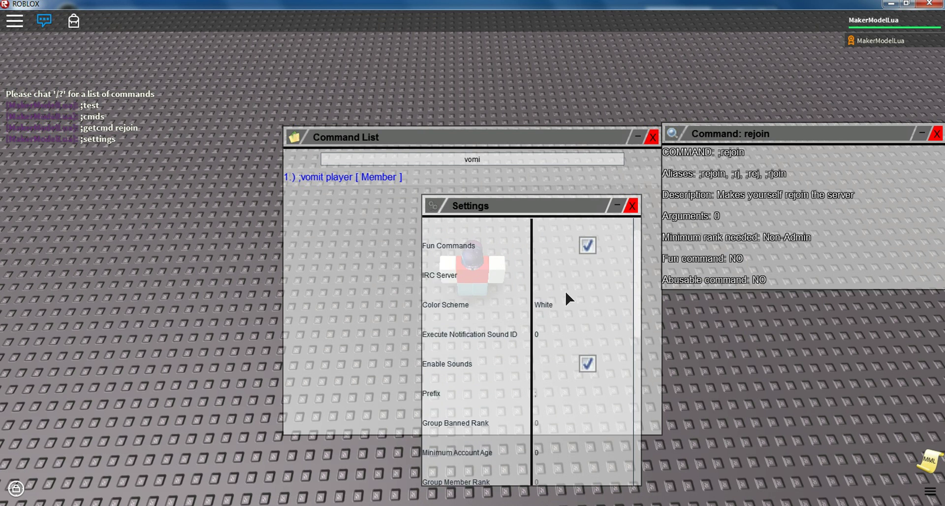
scroll(566, 292, up, 1)
scroll(566, 293, down, 6)
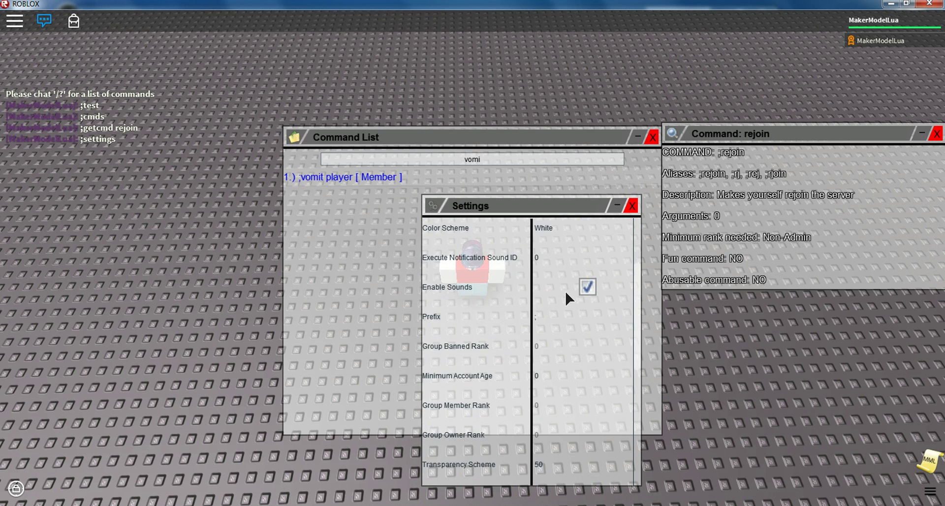
scroll(566, 291, down, 6)
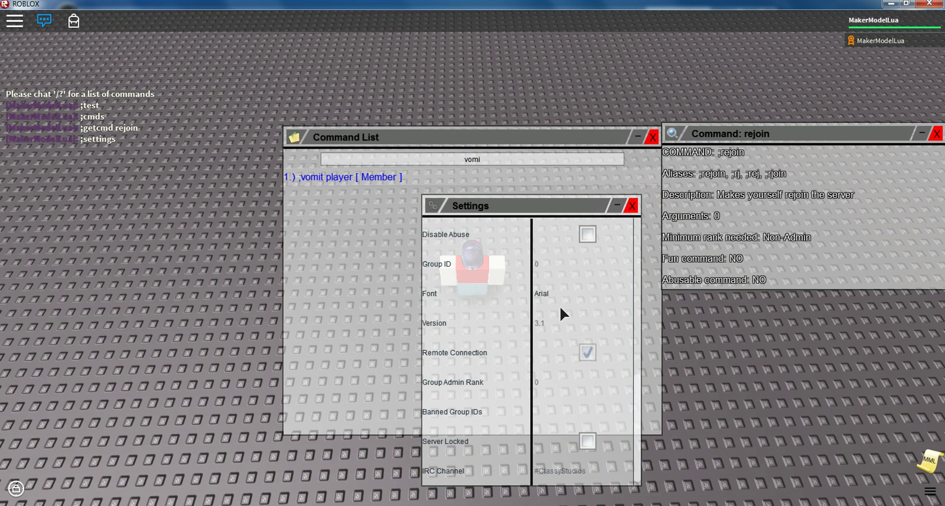
- Turn off Fun Commands in the Settings window and move the window clear of the Command List
scroll(553, 325, up, 5)
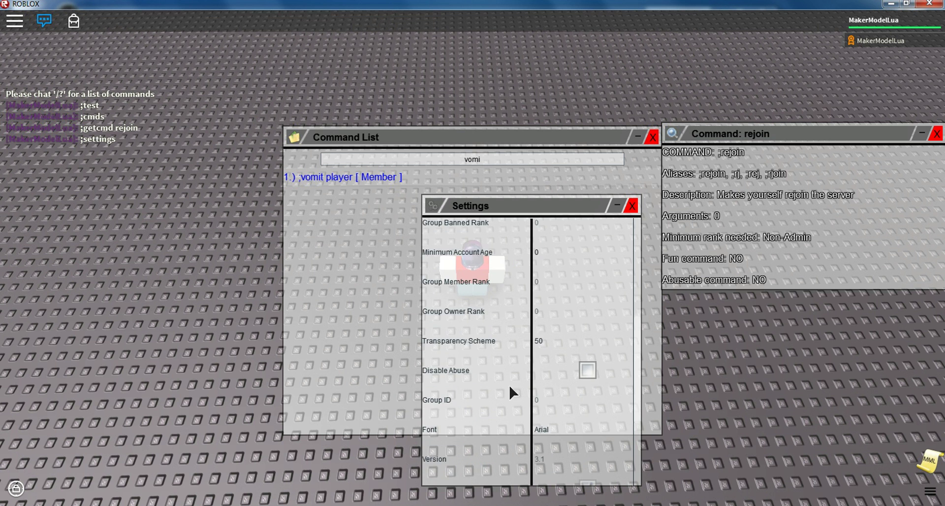
scroll(545, 313, up, 7)
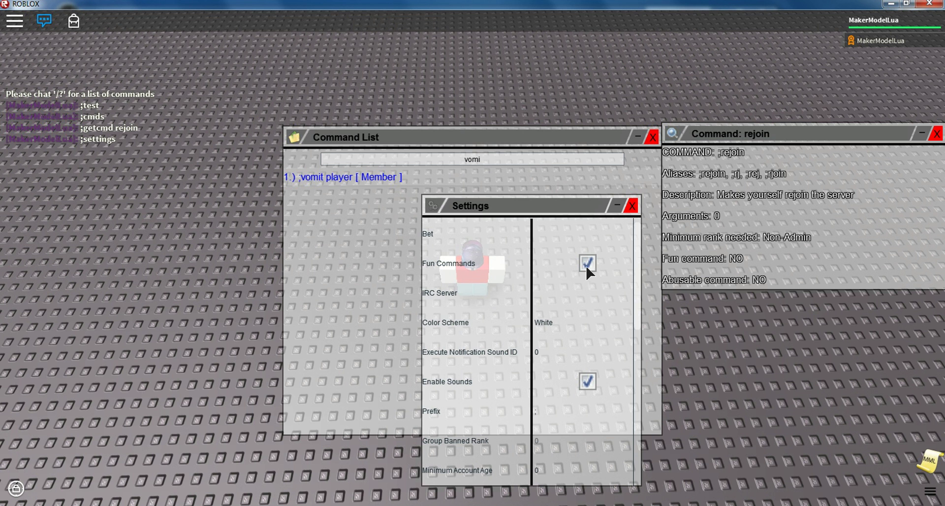
drag(510, 215, 212, 160)
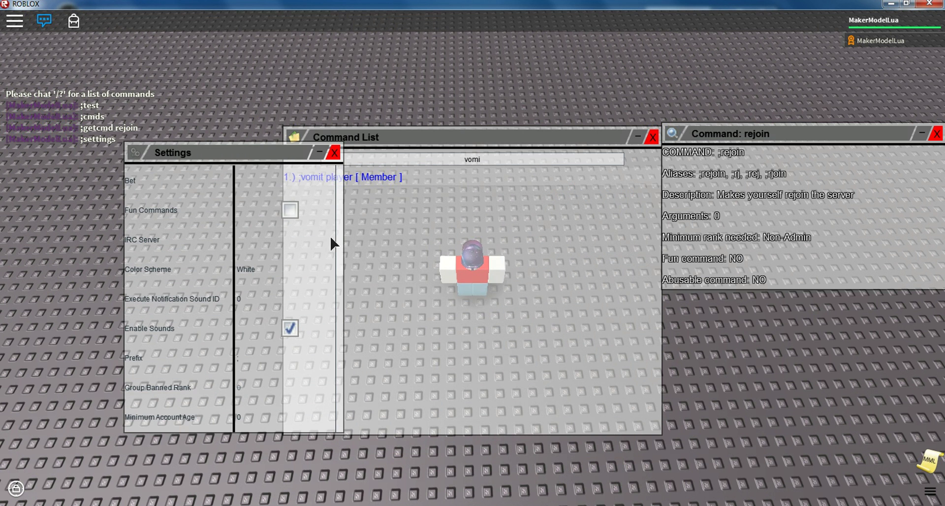
drag(245, 159, 159, 177)
scroll(191, 261, down, 5)
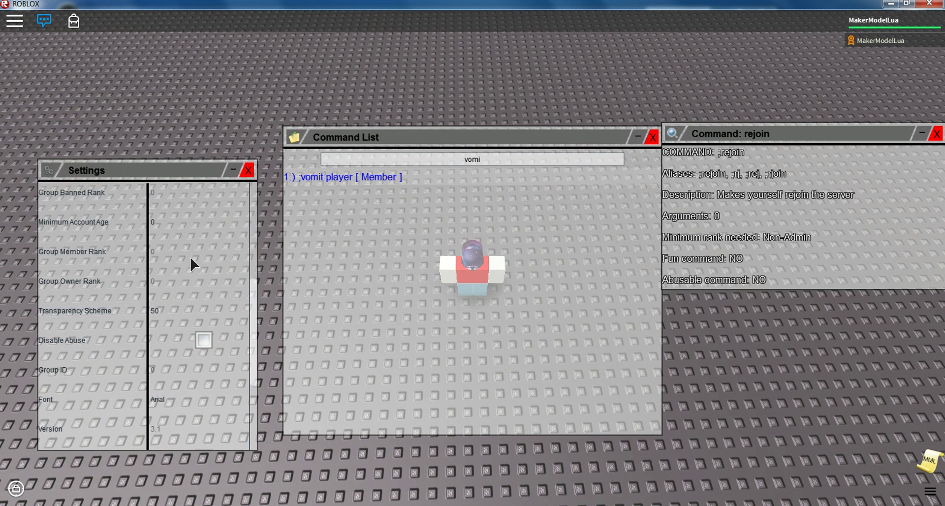
scroll(191, 258, up, 5)
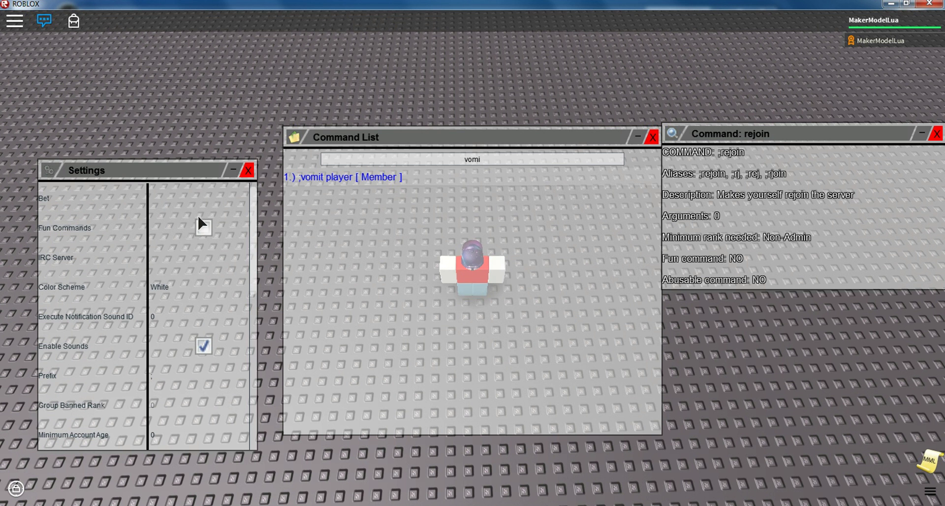
- Close the Settings and rejoin details windows, and clear the Command List's search filter
click(249, 173)
drag(841, 145, 607, 286)
click(703, 275)
click(487, 158)
key(BackSpace)
key(BackSpace)
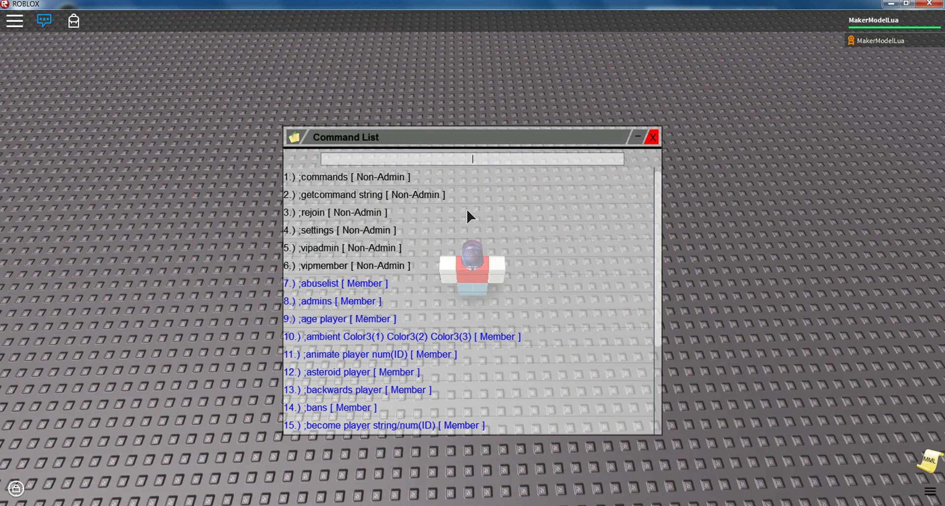
- Examine the entire Command List, from the Non-Admin commands through the Member, Admin and Owner commands
scroll(382, 251, down, 15)
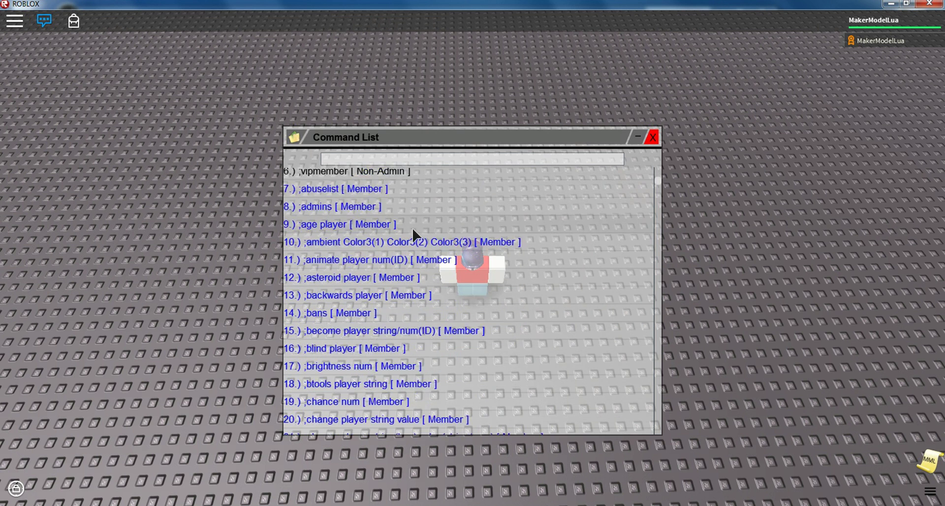
scroll(411, 229, down, 10)
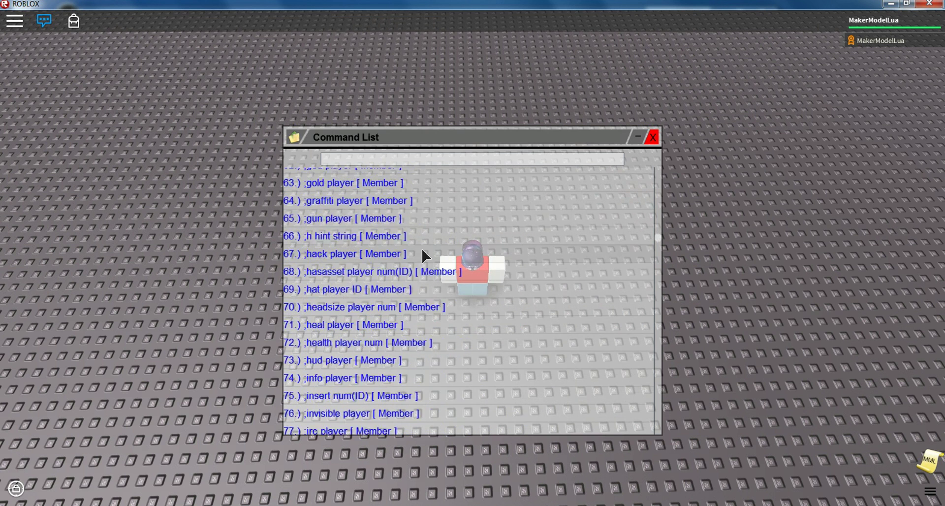
scroll(414, 290, down, 20)
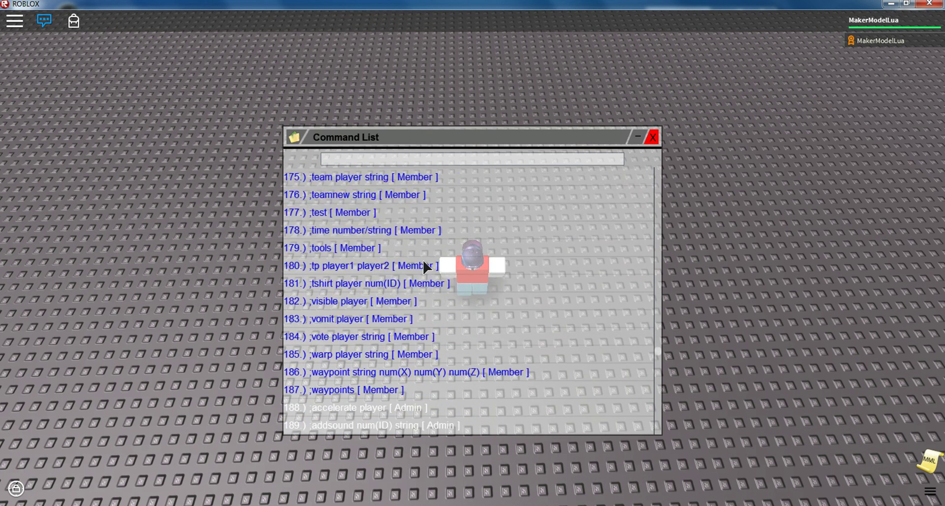
scroll(423, 268, up, 14)
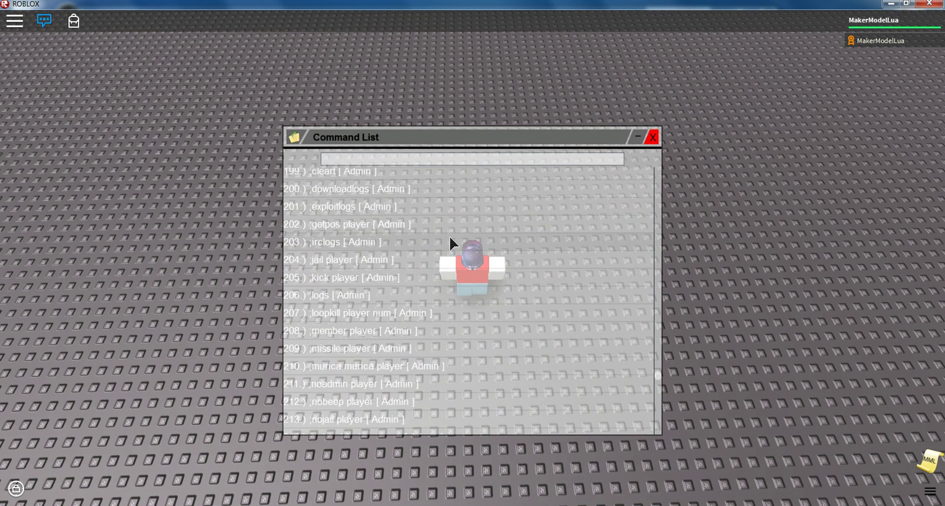
scroll(390, 243, down, 17)
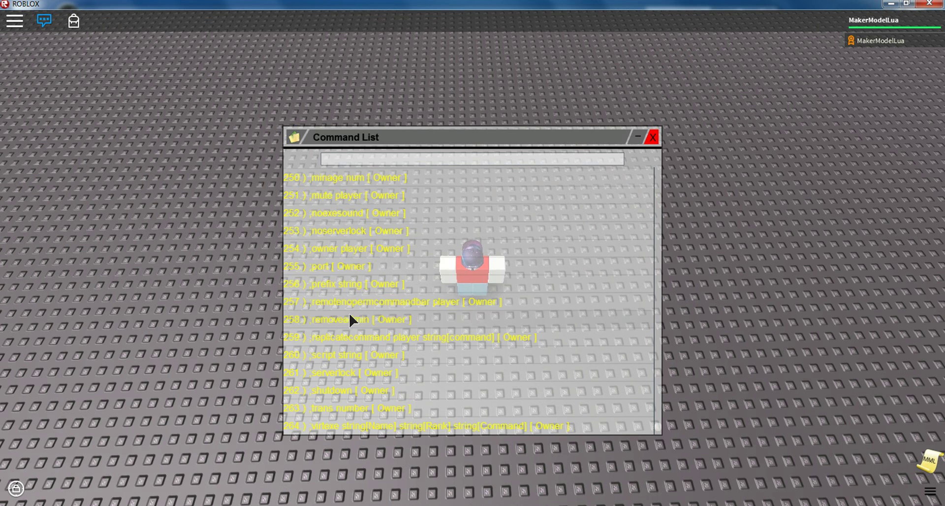
scroll(234, 314, up, 2)
scroll(401, 283, up, 1)
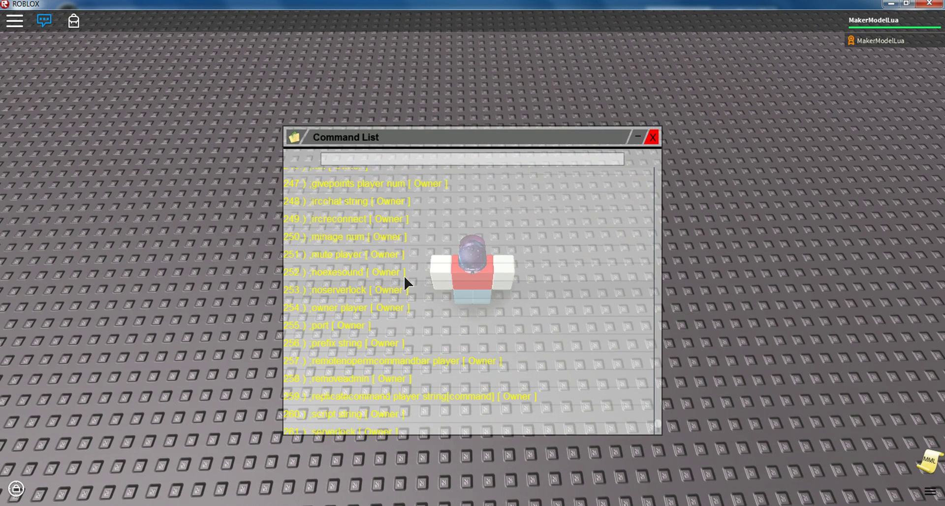
scroll(379, 304, down, 1)
scroll(375, 291, up, 1)
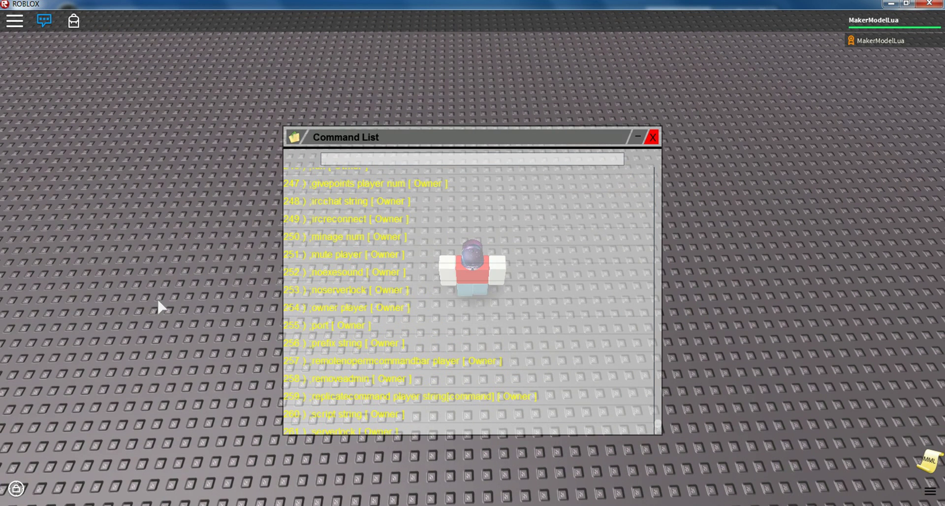
scroll(158, 296, up, 3)
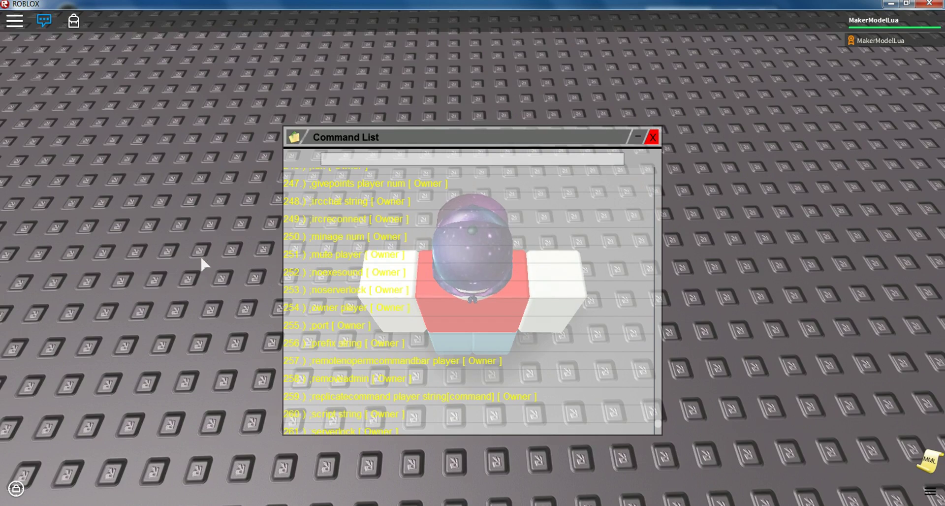
key(Page_Up)
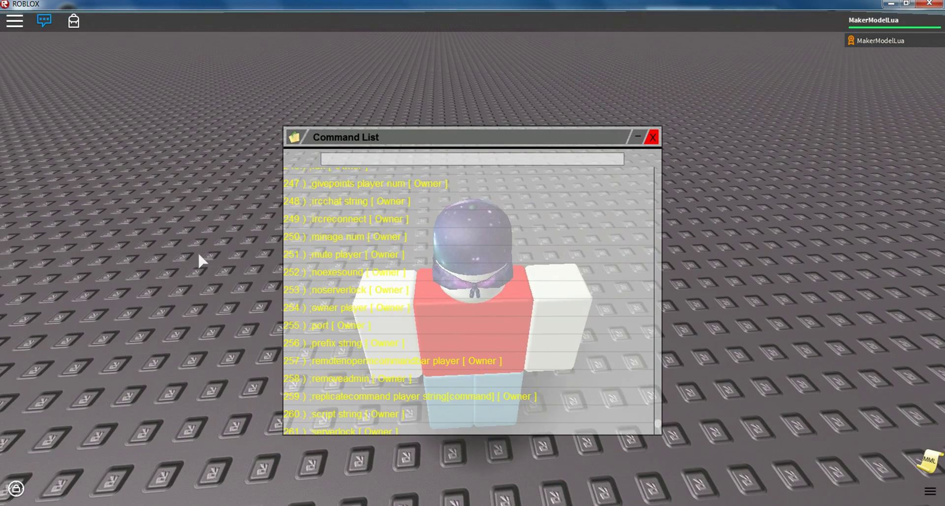
scroll(438, 316, up, 6)
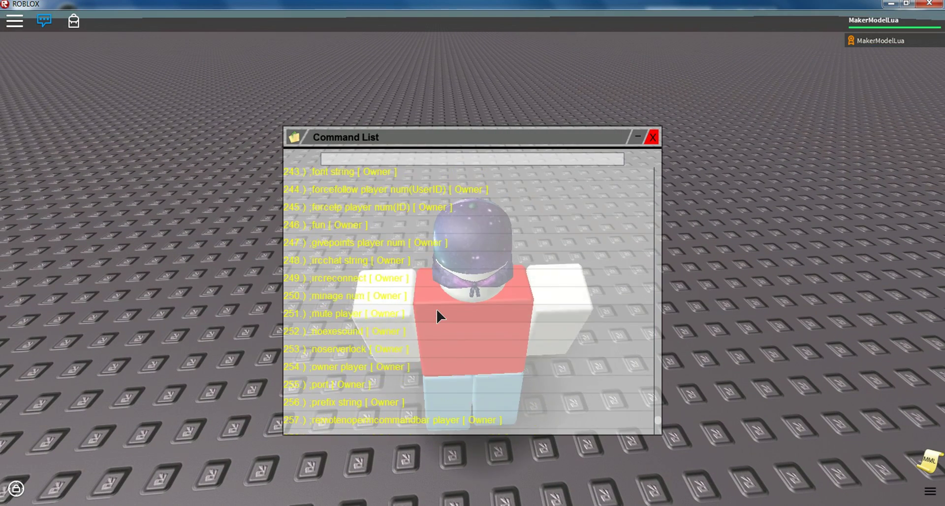
scroll(438, 316, down, 7)
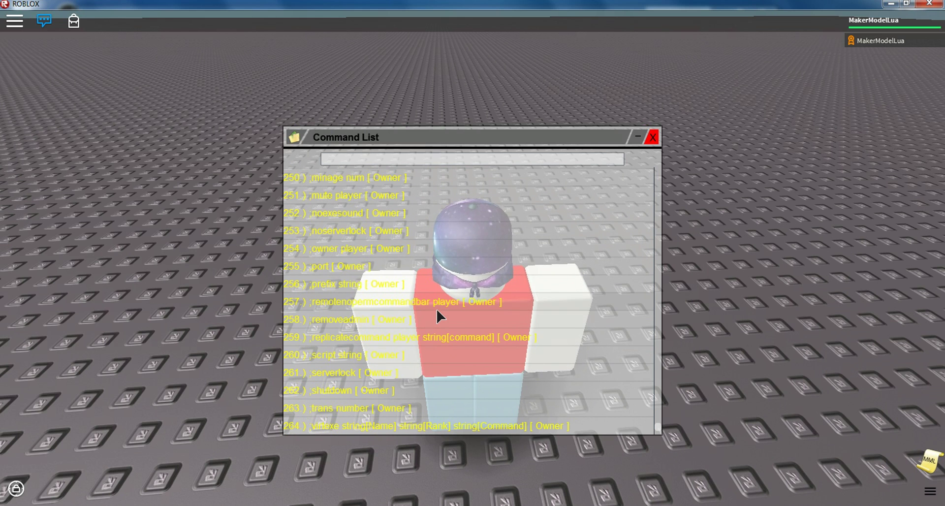
- Switch to MakerModelLua's Admin's Settings Plugin in ROBLOX Studio and add another player's name to the Owner rank
scroll(169, 283, down, 5)
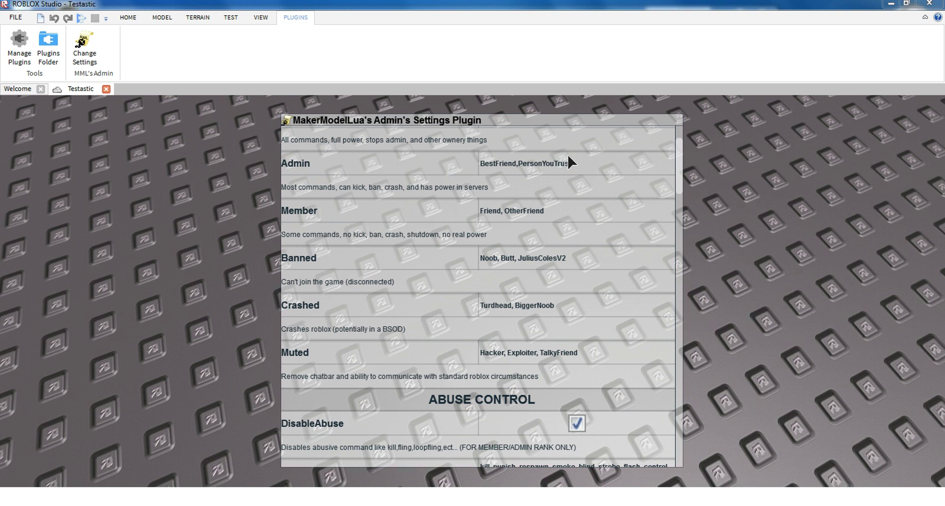
scroll(669, 181, up, 3)
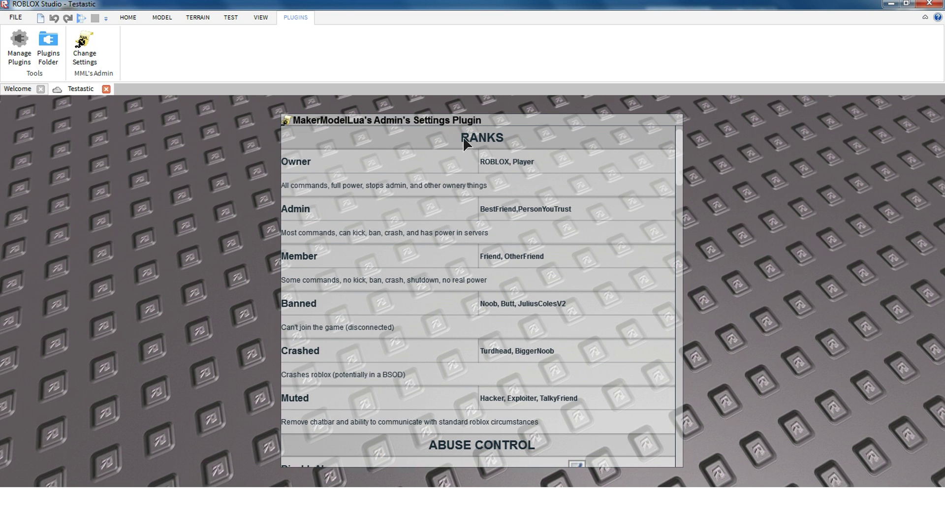
scroll(468, 156, down, 5)
scroll(473, 216, up, 5)
text(, Bob)
- Examine the remaining rank settings and the Abuse Control and Remote Admin sections of the settings plugin
scroll(320, 285, down, 2)
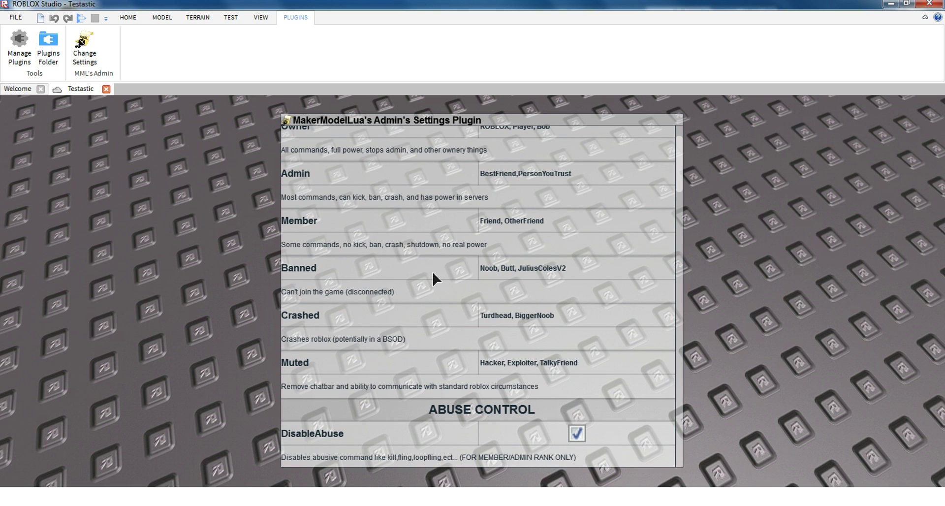
scroll(389, 277, down, 2)
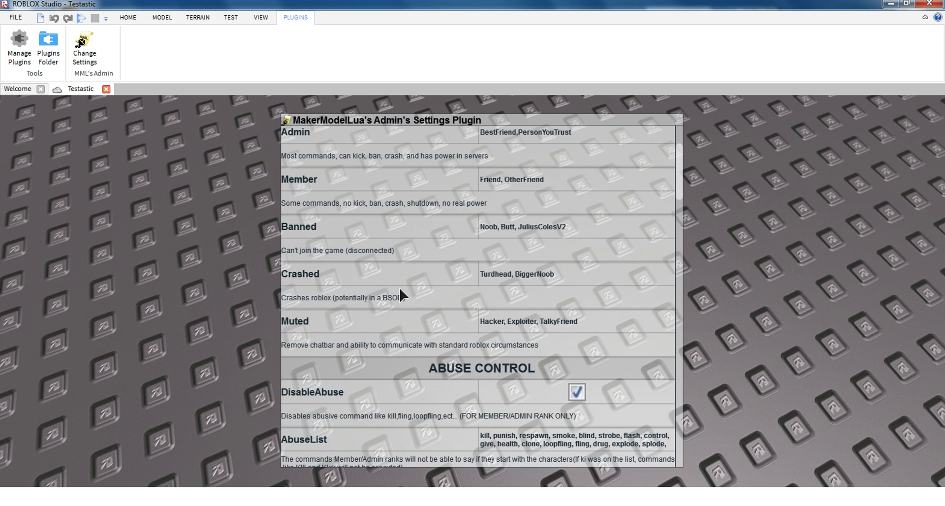
scroll(404, 287, down, 2)
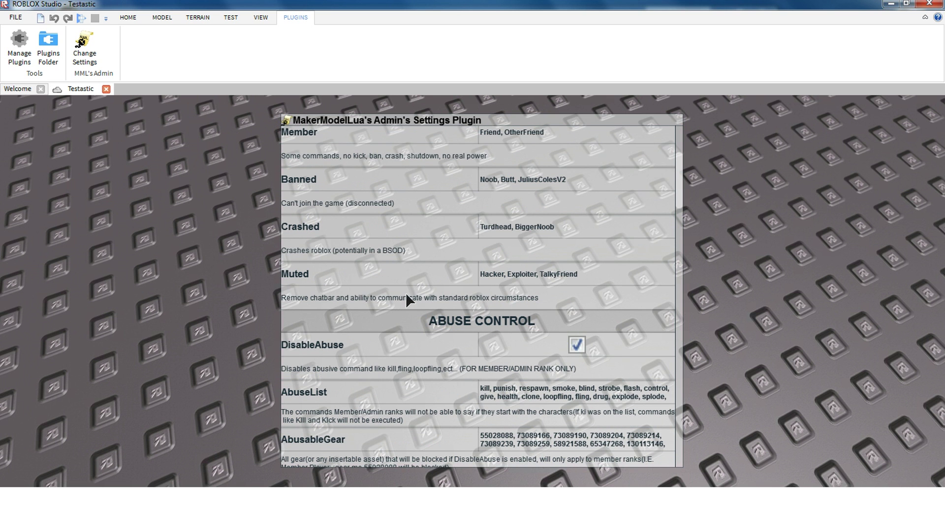
scroll(423, 301, down, 3)
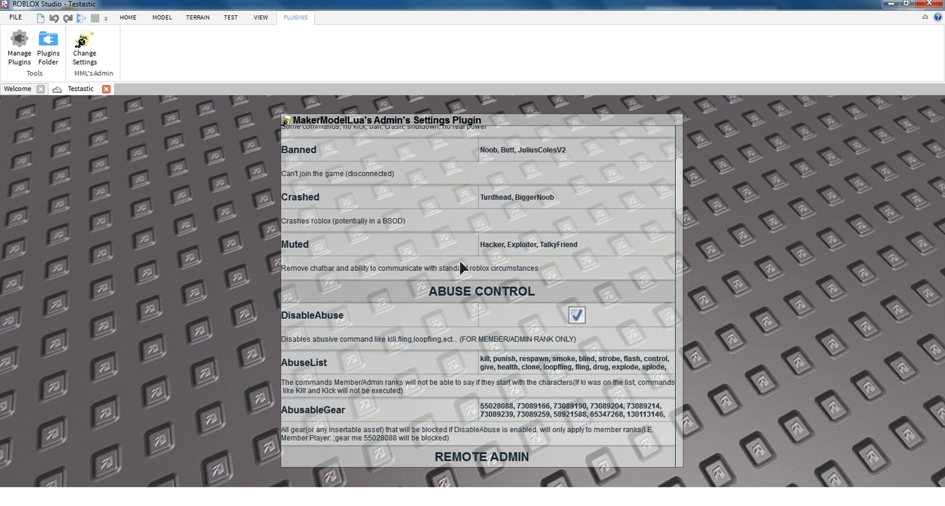
scroll(512, 270, down, 3)
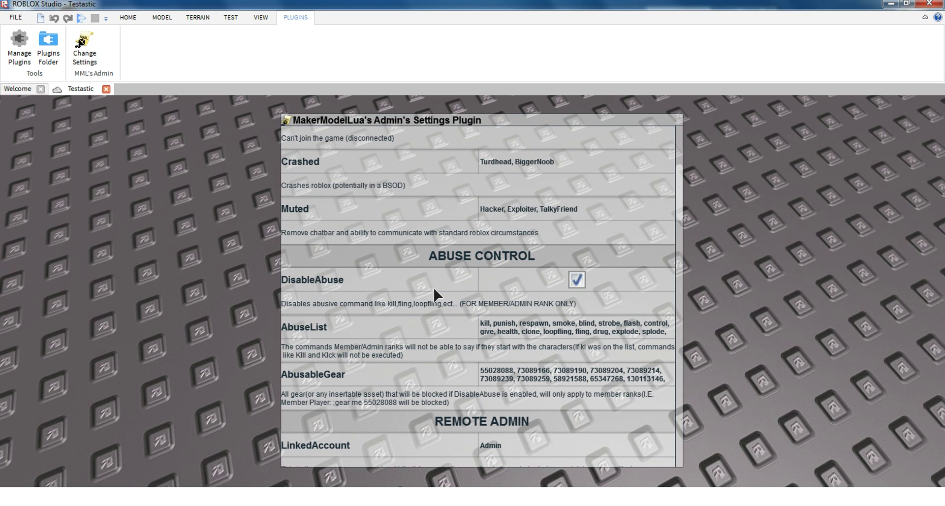
scroll(434, 288, down, 1)
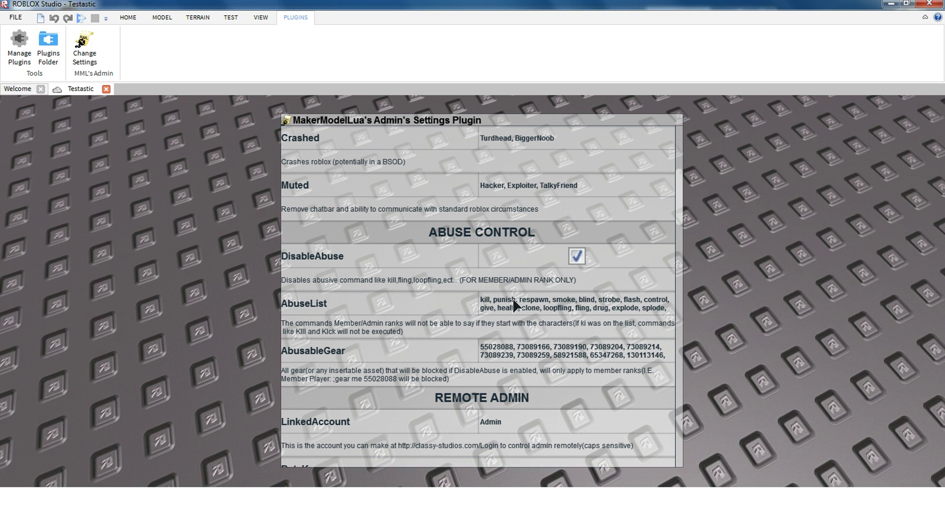
scroll(514, 304, down, 1)
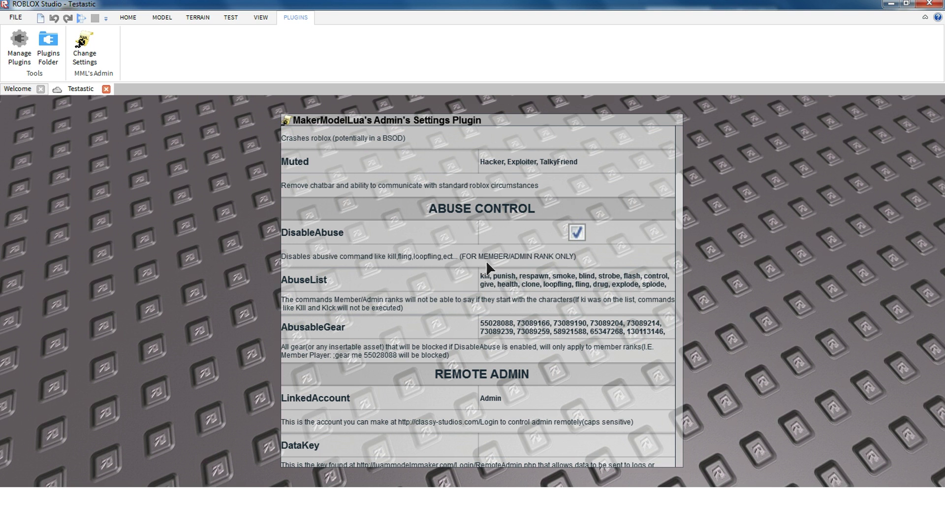
scroll(428, 272, down, 2)
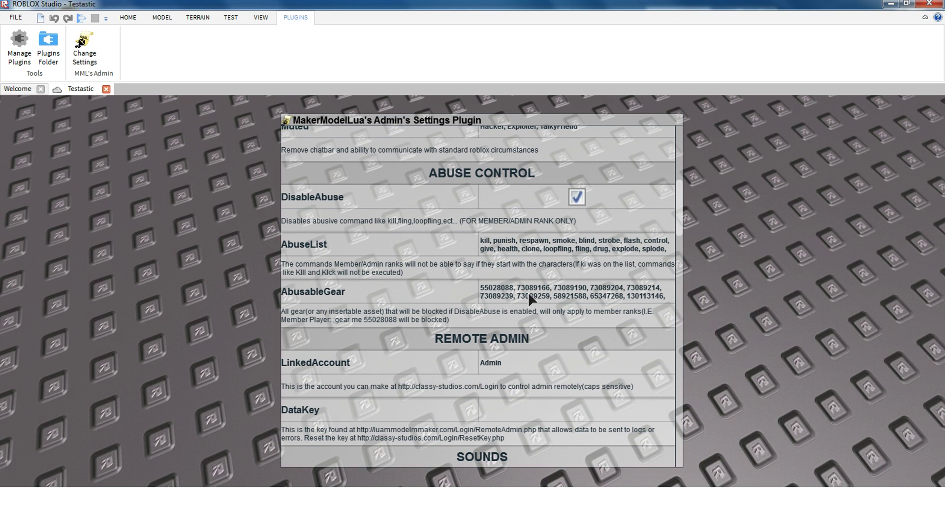
scroll(549, 285, down, 1)
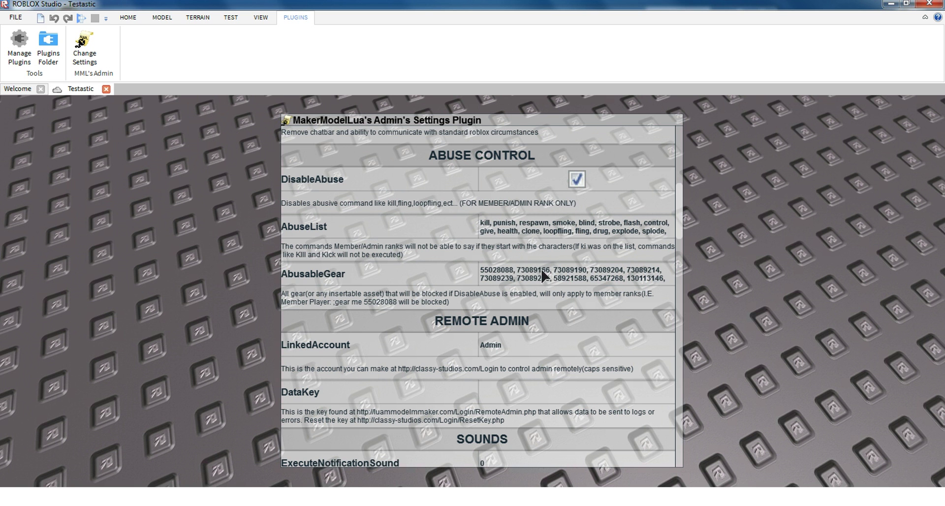
scroll(571, 246, down, 3)
scroll(559, 239, down, 1)
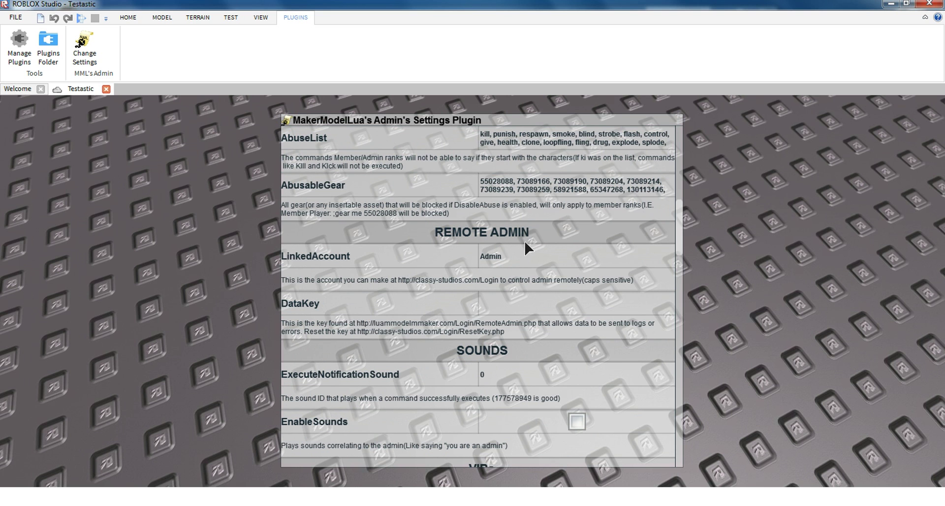
scroll(530, 256, down, 2)
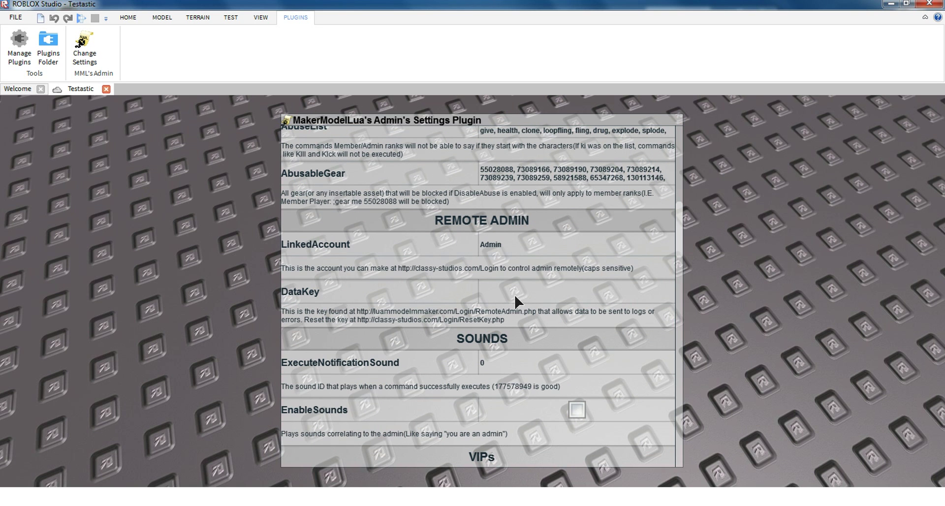
scroll(517, 302, down, 2)
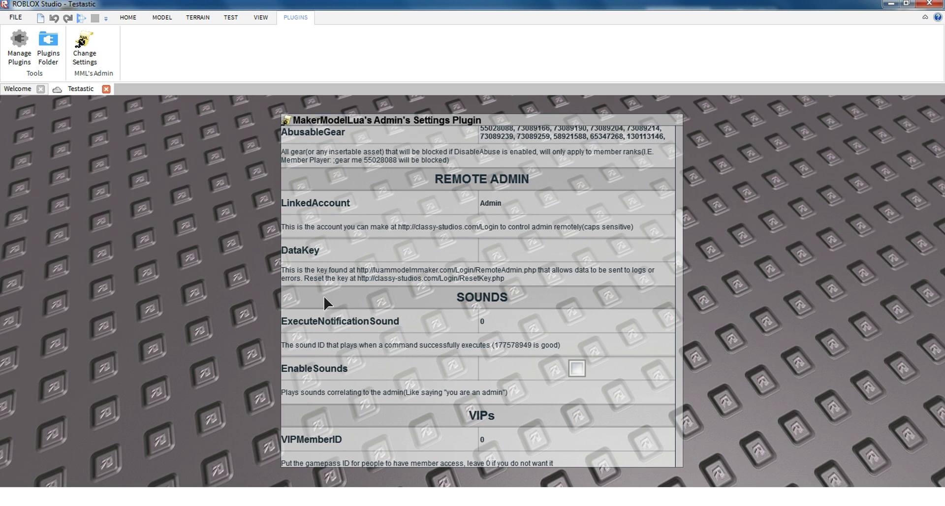
- Turn on EnableSounds in the Sounds section of the settings plugin
scroll(365, 264, down, 3)
scroll(375, 268, down, 3)
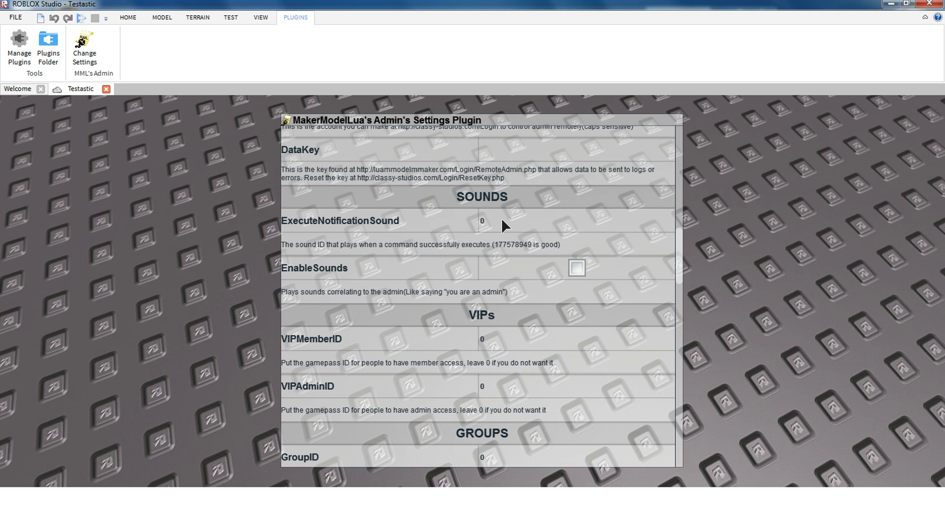
click(303, 270)
scroll(303, 271, down, 1)
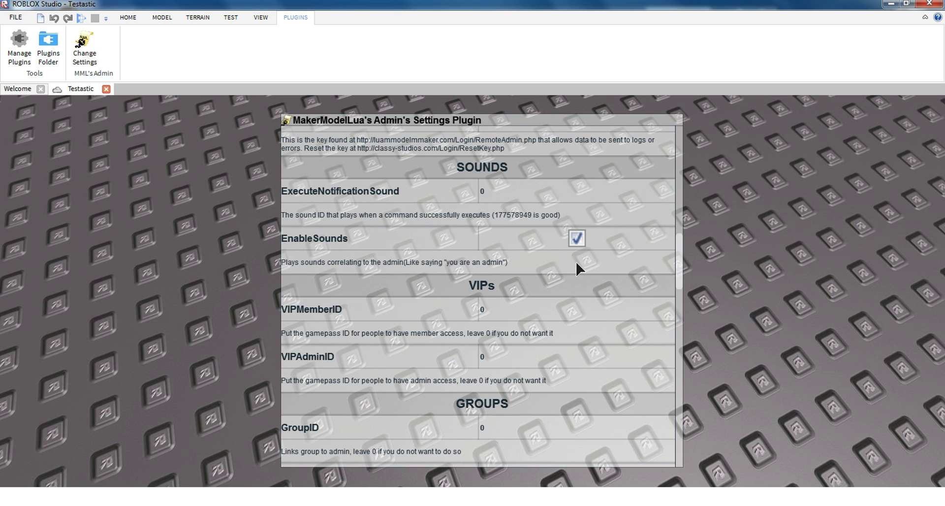
- Set BannedGroupIDs in the Groups section of the settings plugin to 1111,2222
scroll(577, 268, down, 3)
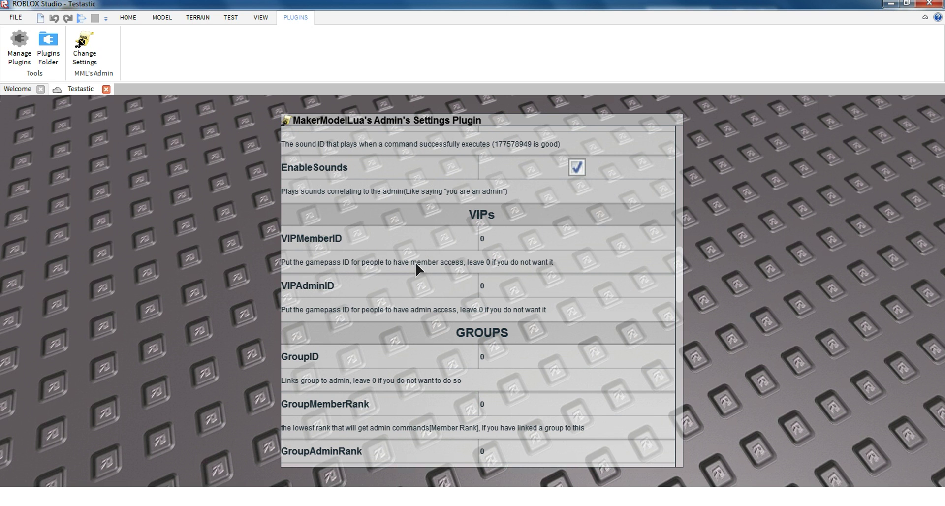
scroll(395, 275, down, 2)
scroll(396, 266, down, 3)
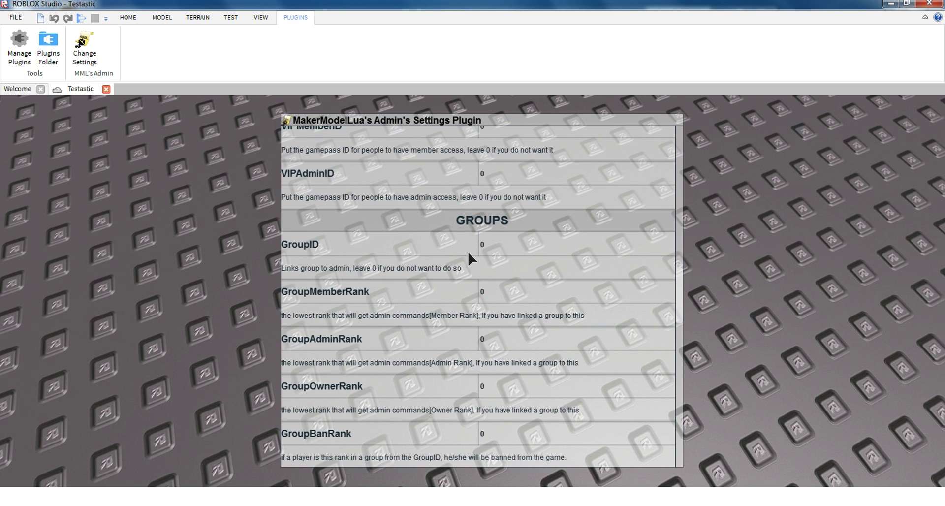
scroll(410, 269, down, 3)
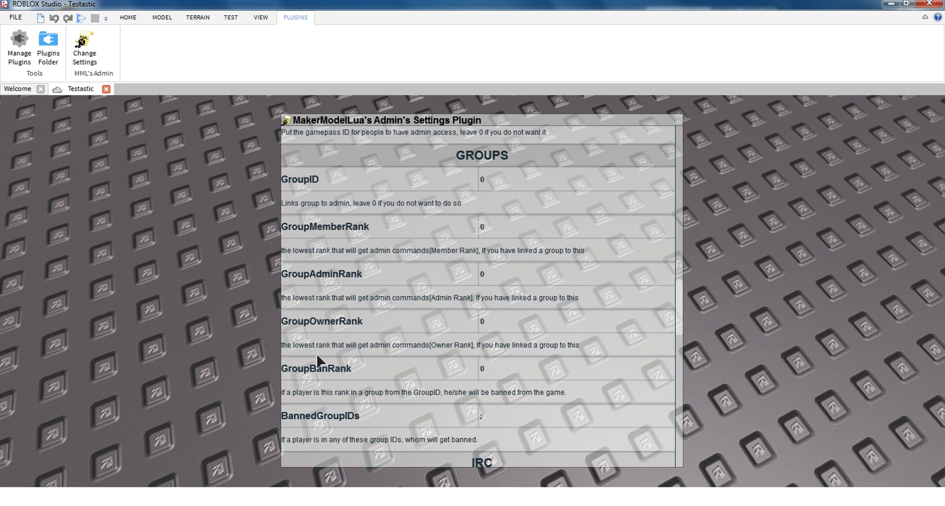
scroll(444, 325, down, 1)
scroll(492, 300, down, 2)
scroll(512, 236, down, 3)
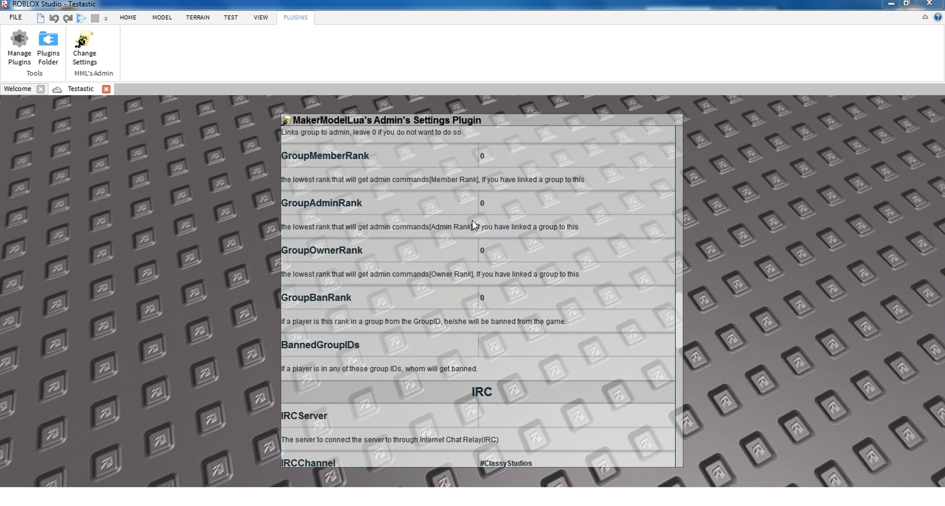
scroll(448, 325, down, 2)
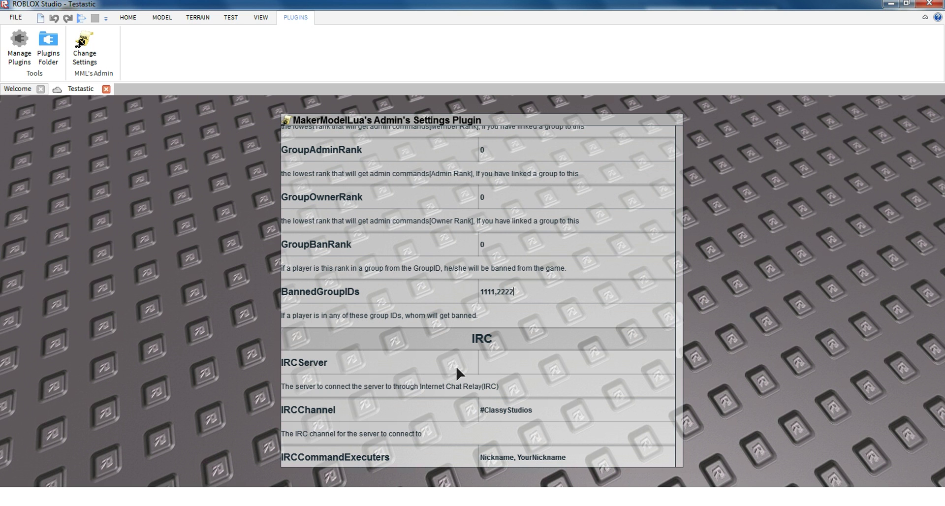
- Examine the IRC section and the Prefix, Bet, ColorScheme and Font settings of the Miscellaneous section
scroll(409, 266, down, 2)
scroll(413, 228, down, 1)
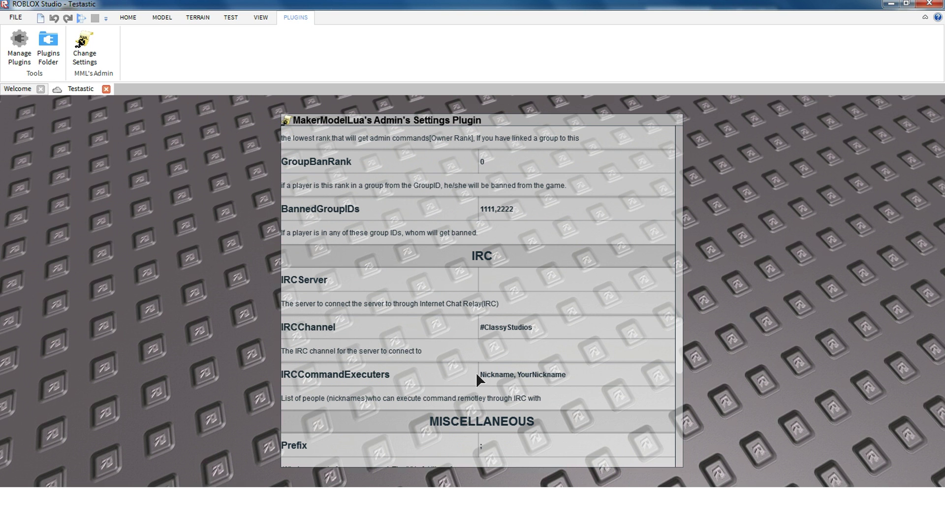
scroll(473, 388, down, 1)
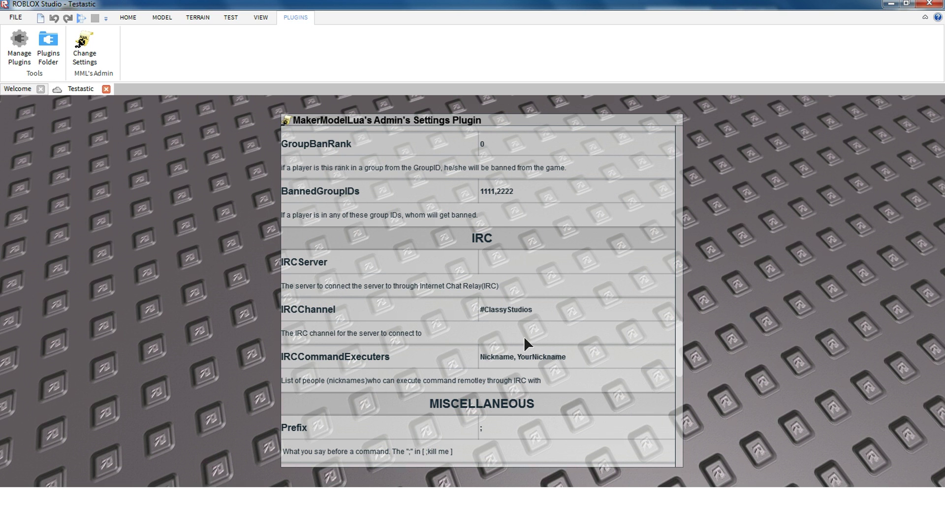
scroll(472, 320, down, 2)
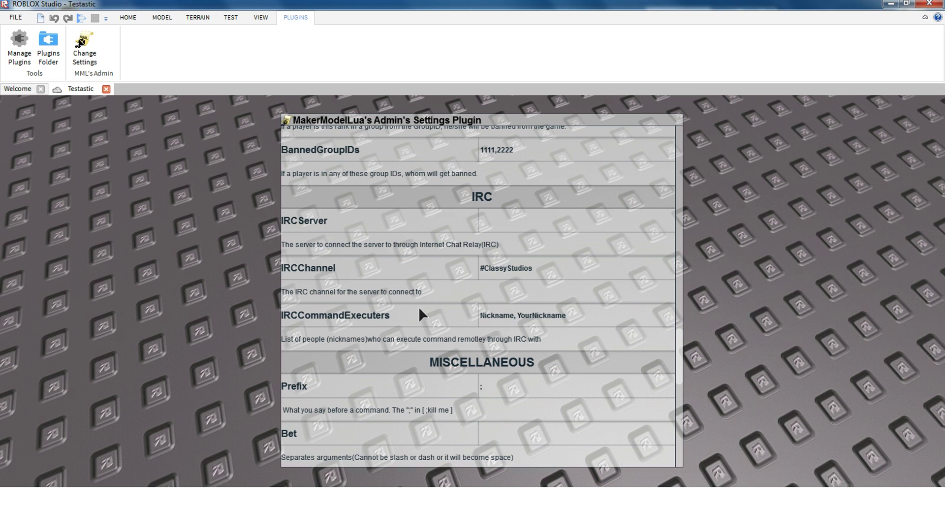
scroll(421, 309, down, 3)
scroll(389, 305, down, 2)
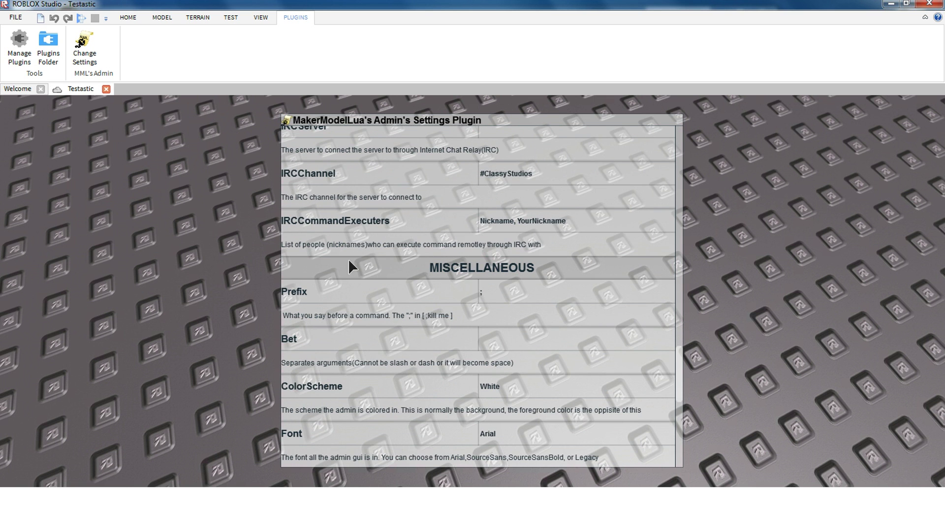
scroll(344, 183, down, 3)
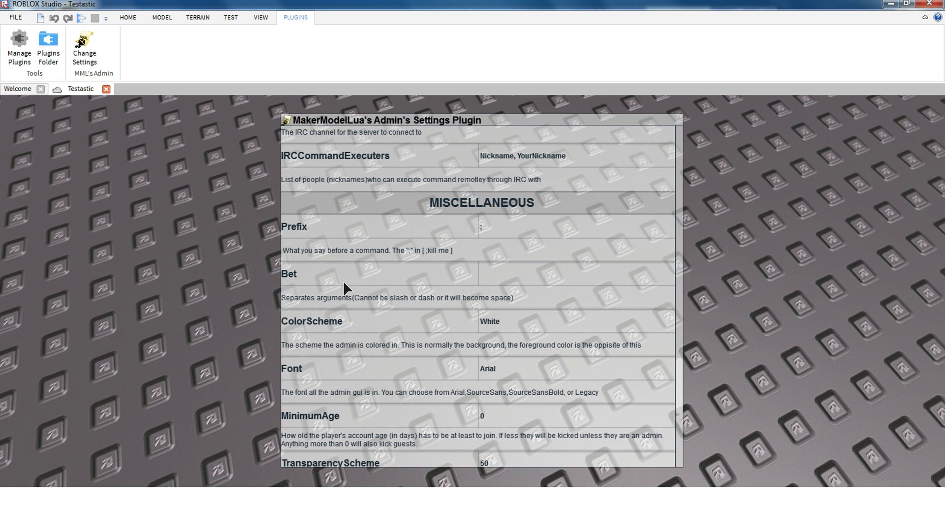
click(494, 264)
scroll(396, 330, down, 3)
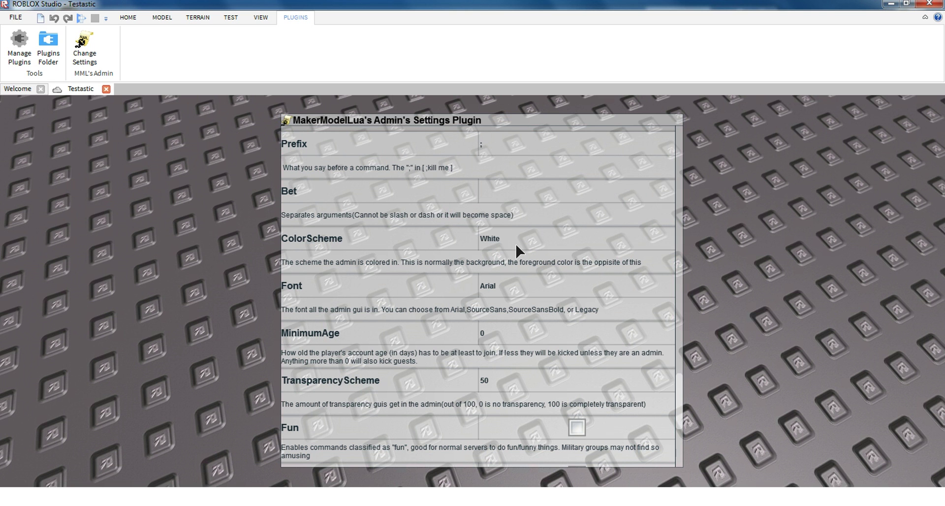
- Set TransparencyScheme in the Miscellaneous section to 10
scroll(517, 251, down, 1)
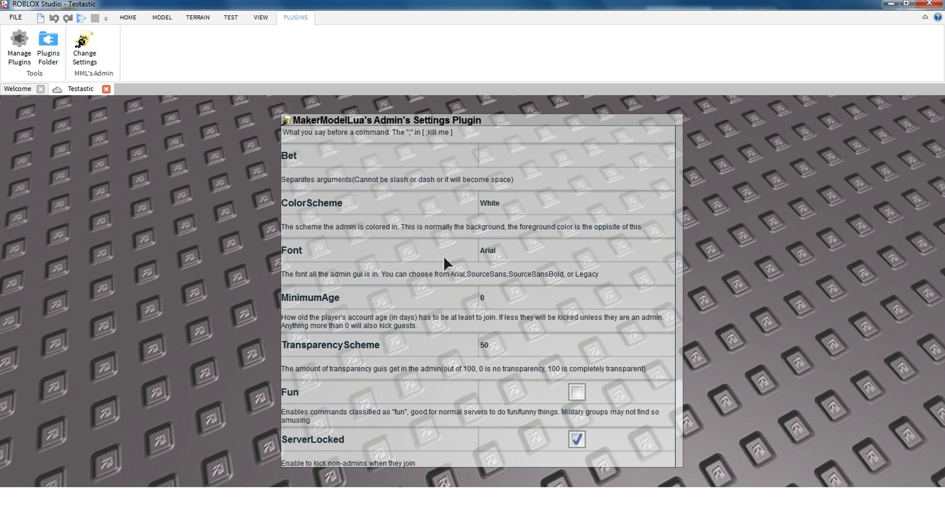
scroll(494, 260, down, 1)
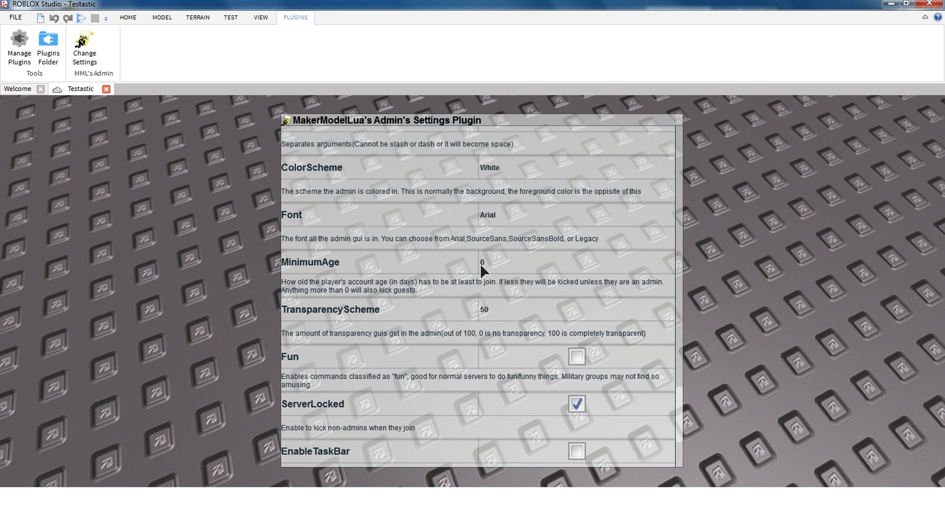
scroll(499, 269, down, 1)
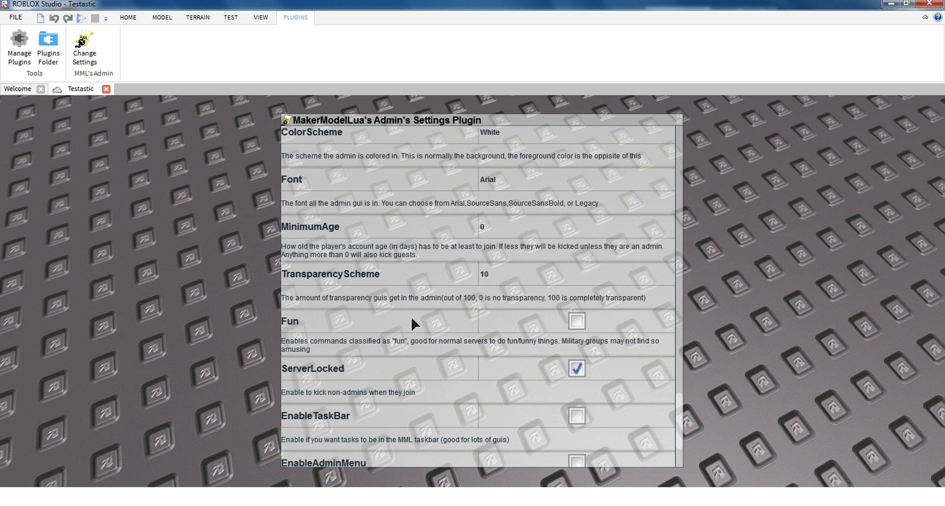
- Turn on Fun, EnableTaskBar and EnableAdminMenu, and turn off ServerLocked and FreeAdmin in the Miscellaneous section
scroll(412, 321, down, 1)
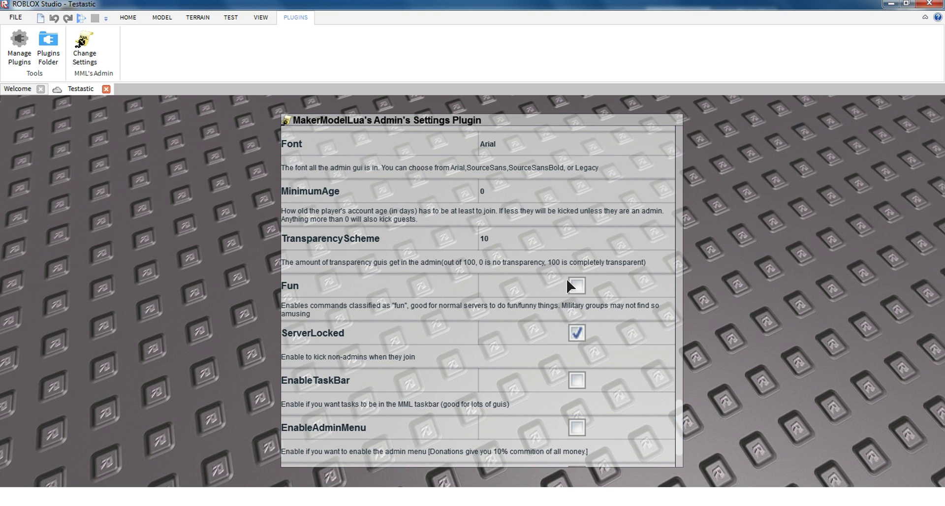
scroll(571, 292, down, 1)
scroll(573, 288, down, 1)
click(582, 244)
click(520, 288)
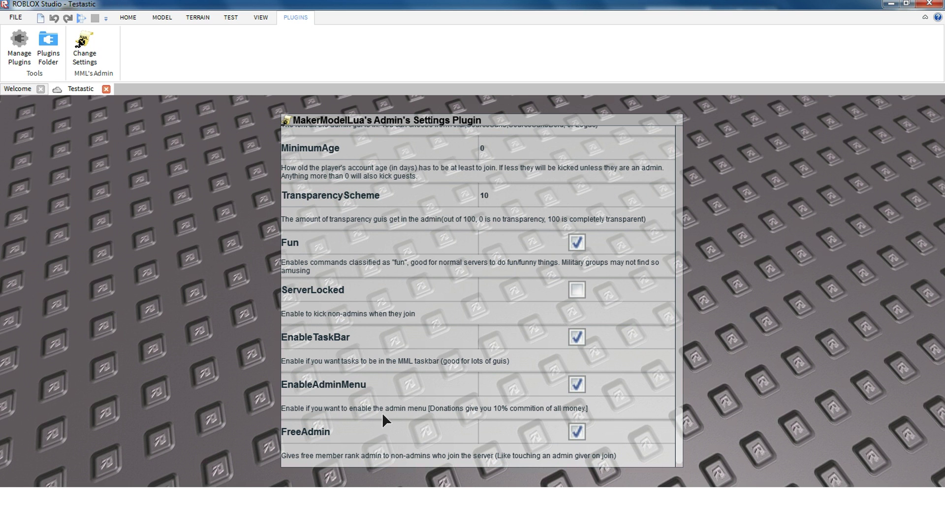
click(297, 462)
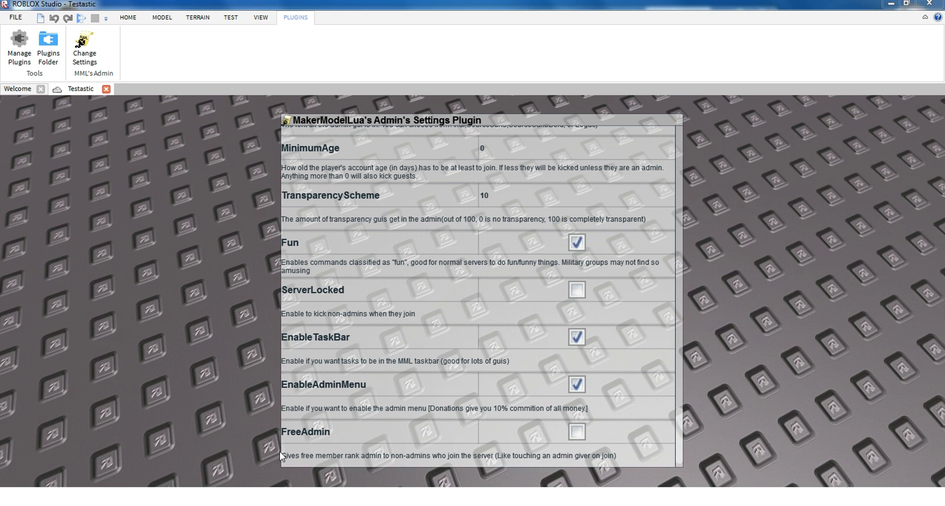